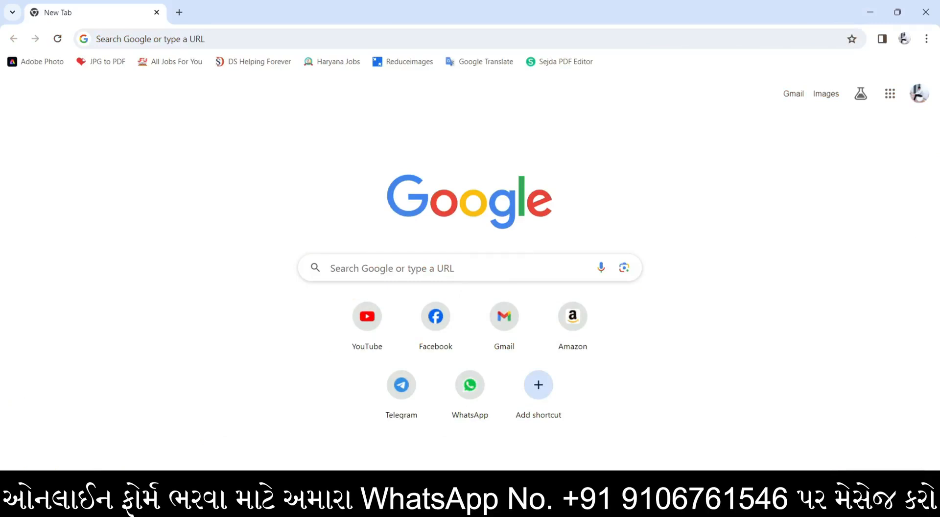
# Search Google for esamajkalyan and open the E Samaj Kalyan - Gujarat State Portal site.
pyautogui.click(392, 268)
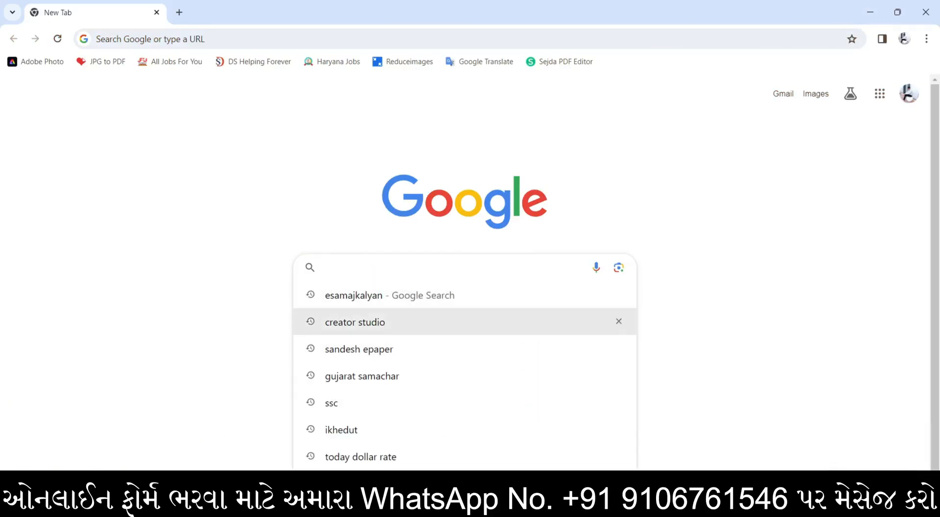
pyautogui.click(353, 295)
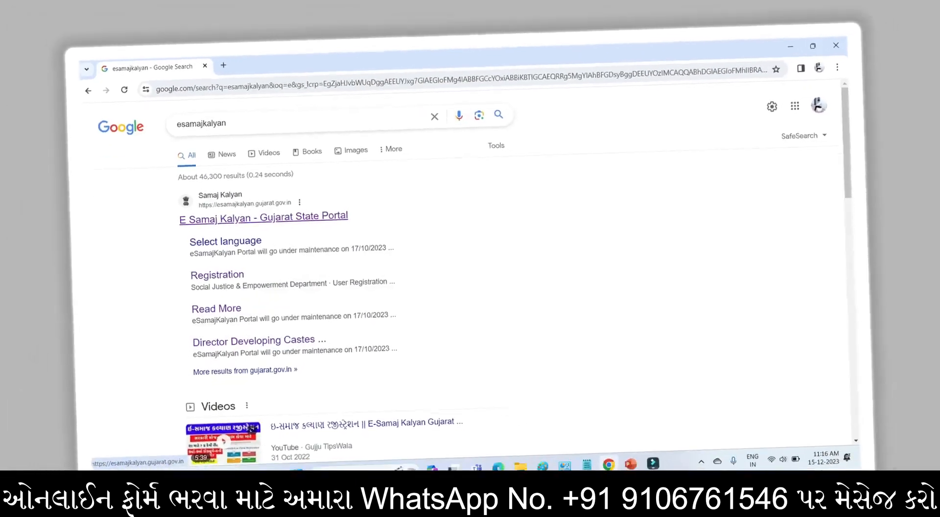
pyautogui.click(239, 208)
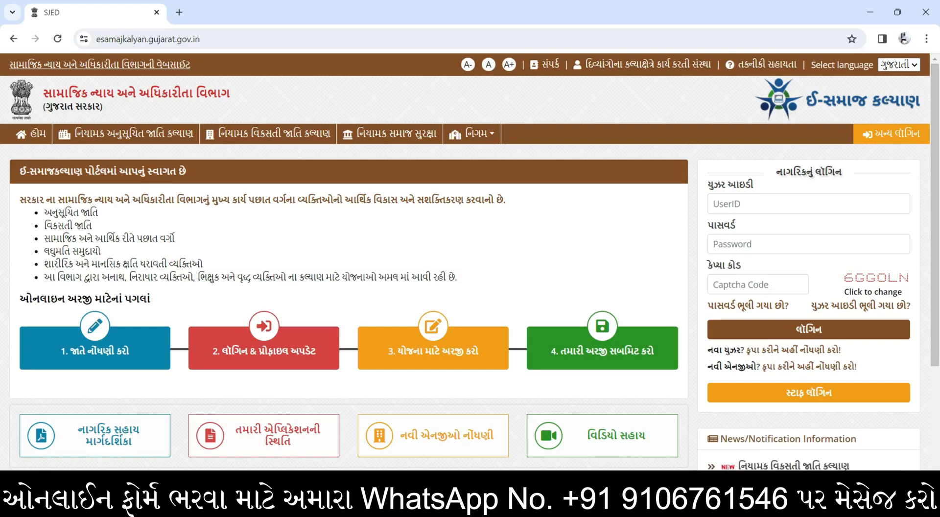
# Go through the user ID and password fields of the citizen login and activate the captcha code field.
pyautogui.moveTo(707, 185); pyautogui.dragTo(754, 185)
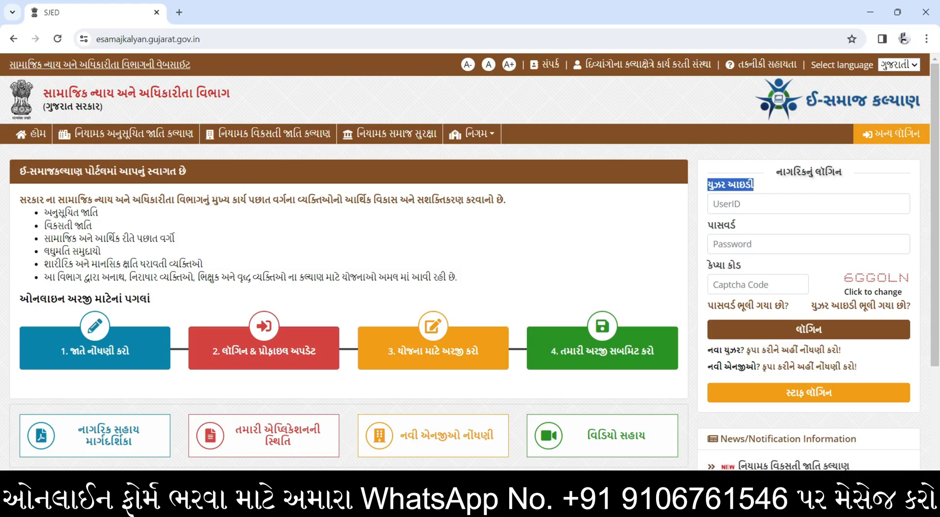
pyautogui.moveTo(707, 225); pyautogui.dragTo(736, 226)
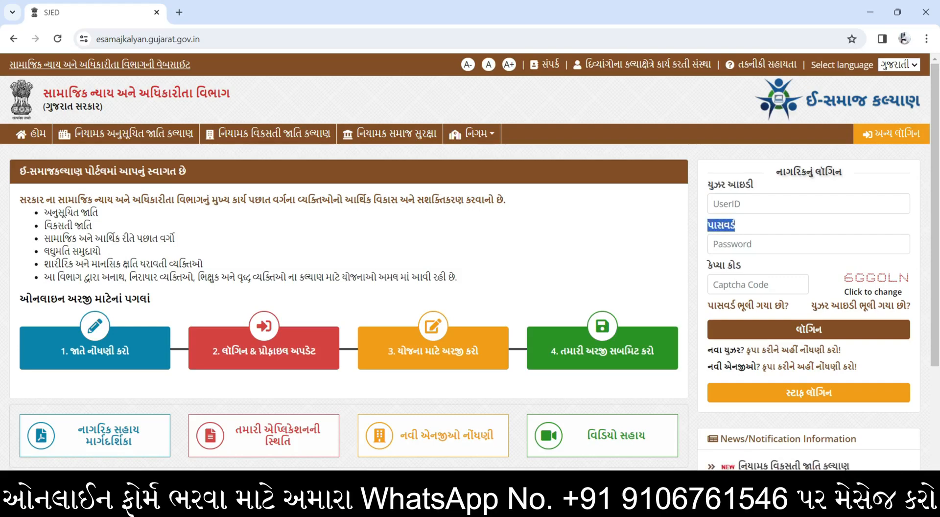
pyautogui.click(720, 284)
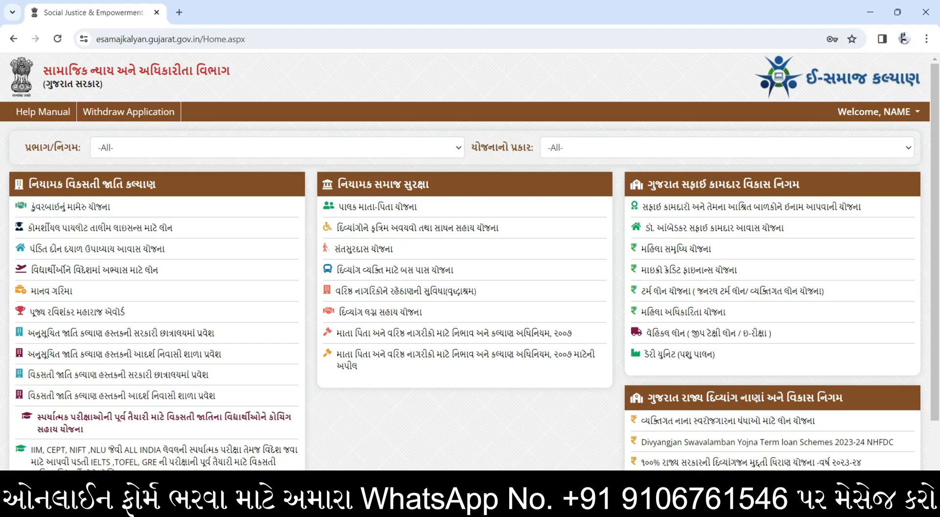
# Open the coaching assistance scheme for developing-caste students preparing for competitive exams and review its purpose and eligibility rules.
pyautogui.click(164, 416)
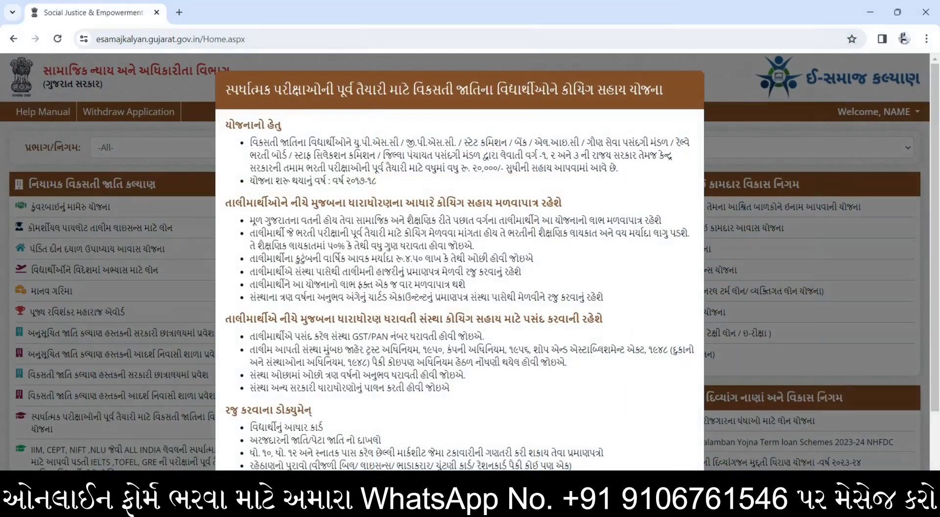
pyautogui.moveTo(282, 154); pyautogui.dragTo(399, 318)
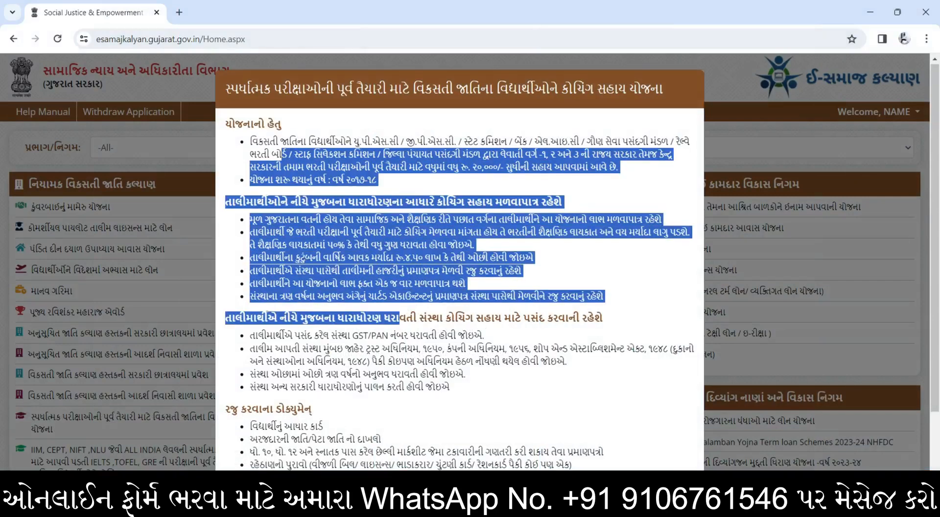
pyautogui.scroll(-2, 459, 265)
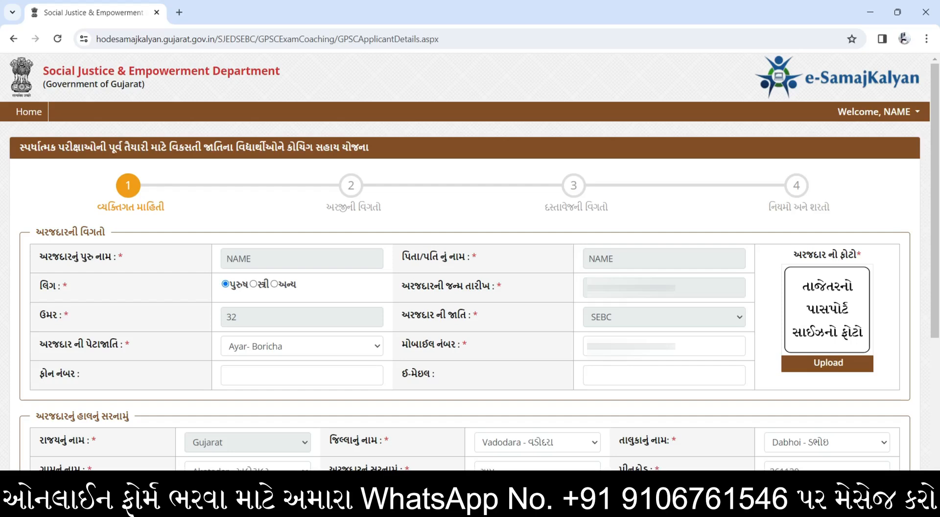
# Check the applicant's full name, father's or husband's name, gender and date of birth in the applicant details.
pyautogui.moveTo(44, 232); pyautogui.dragTo(95, 232)
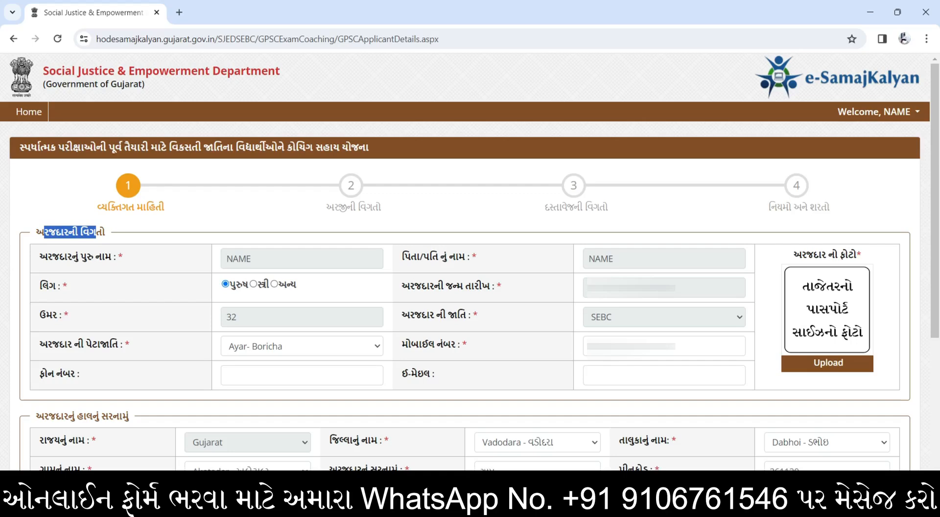
pyautogui.moveTo(67, 257); pyautogui.dragTo(95, 257)
pyautogui.moveTo(251, 259); pyautogui.dragTo(233, 258)
pyautogui.moveTo(410, 256); pyautogui.dragTo(458, 257)
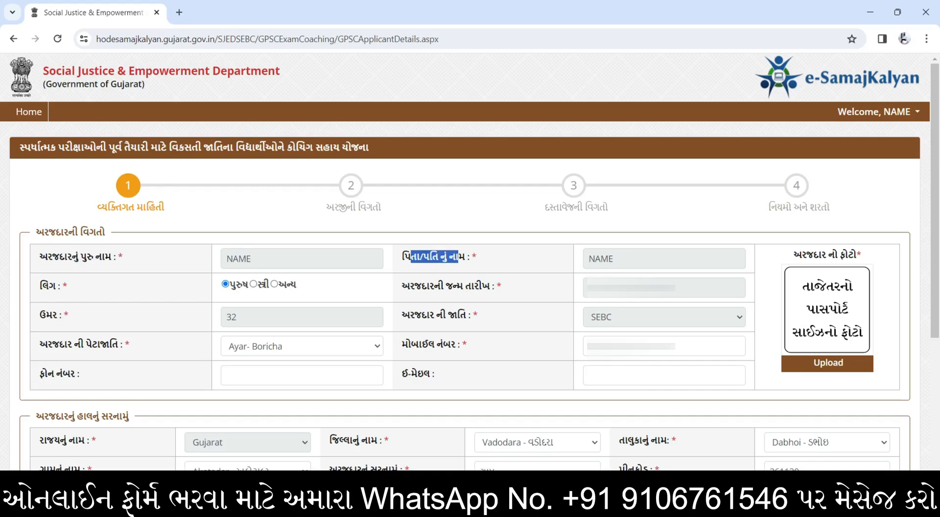
pyautogui.moveTo(614, 259); pyautogui.dragTo(601, 259)
pyautogui.moveTo(48, 286); pyautogui.dragTo(56, 286)
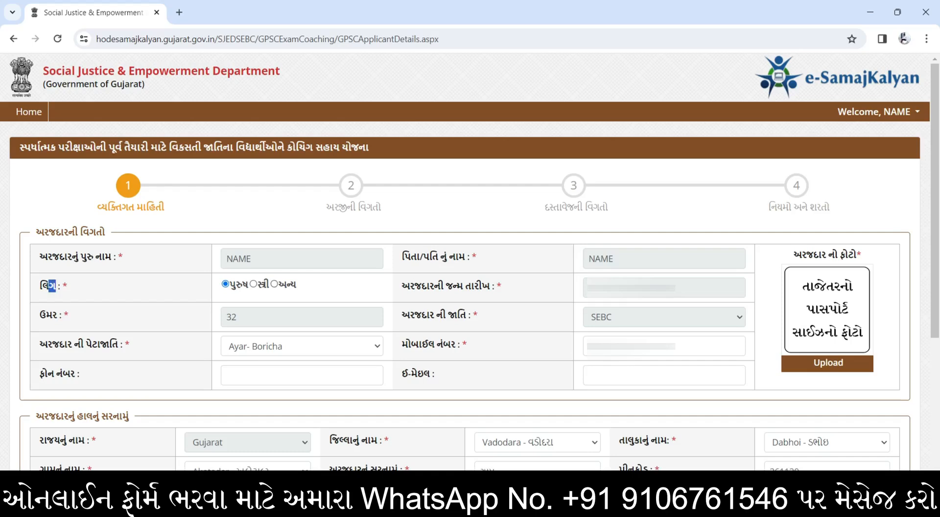
pyautogui.moveTo(433, 286); pyautogui.dragTo(482, 286)
pyautogui.moveTo(589, 288); pyautogui.dragTo(636, 288)
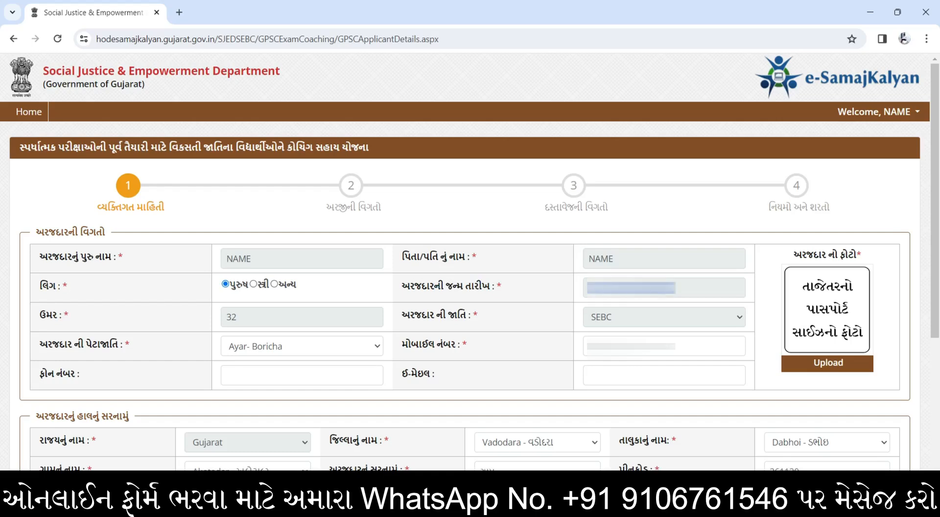
# Check the applicant's age, caste, sub-caste options, mobile number, phone number and e-mail fields in the applicant details.
pyautogui.moveTo(46, 315); pyautogui.dragTo(64, 315)
pyautogui.moveTo(238, 317); pyautogui.dragTo(226, 317)
pyautogui.moveTo(401, 315); pyautogui.dragTo(456, 315)
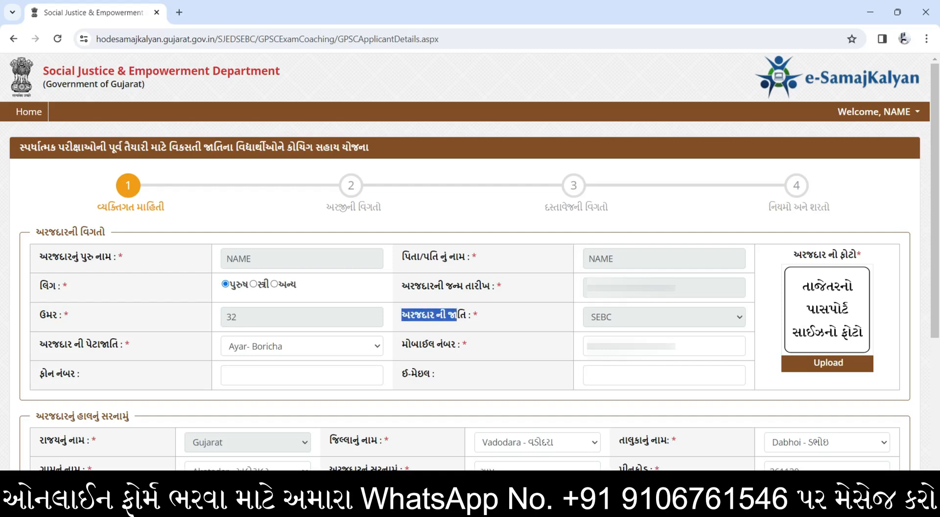
pyautogui.moveTo(39, 344); pyautogui.dragTo(86, 344)
pyautogui.click(301, 346)
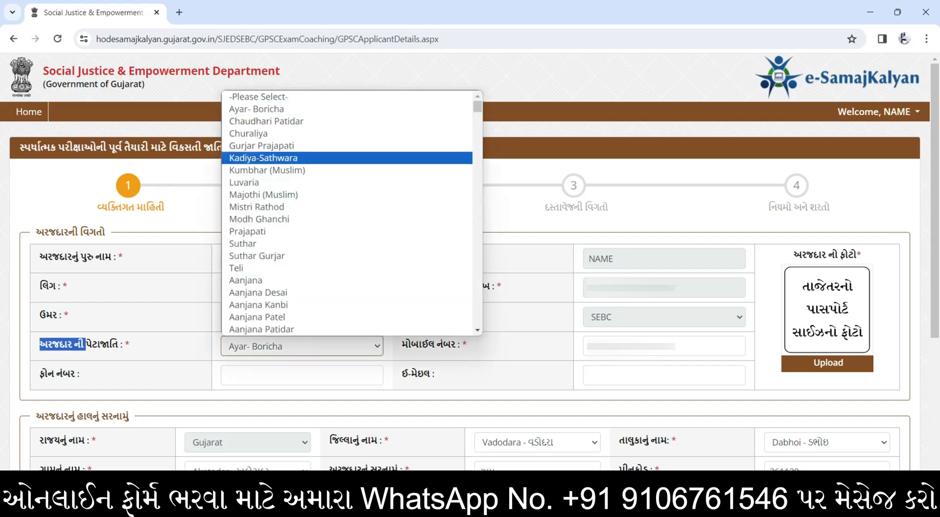
pyautogui.moveTo(402, 344); pyautogui.dragTo(436, 344)
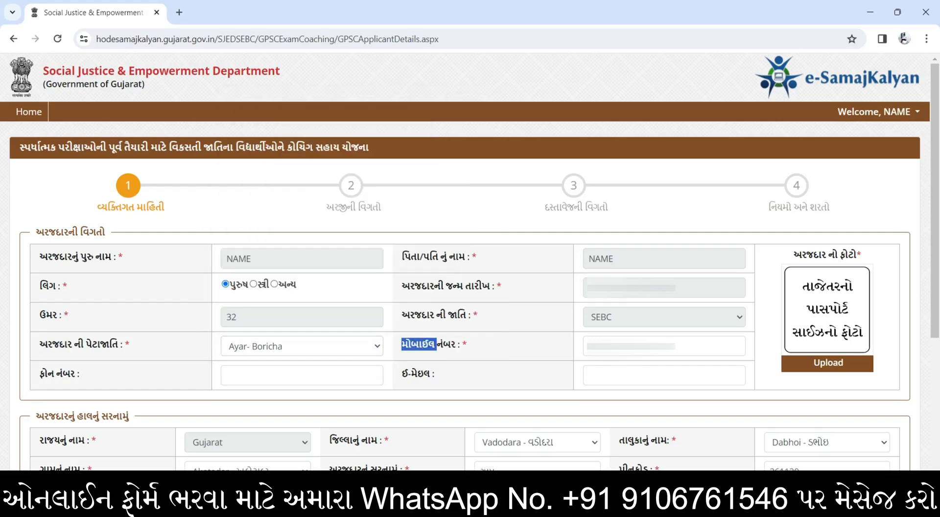
pyautogui.doubleClick(619, 346)
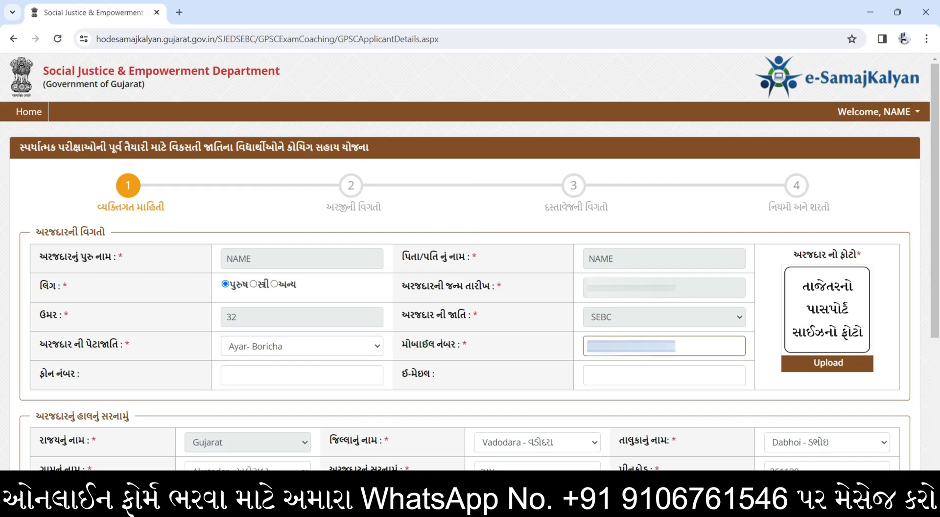
pyautogui.moveTo(40, 374); pyautogui.dragTo(71, 373)
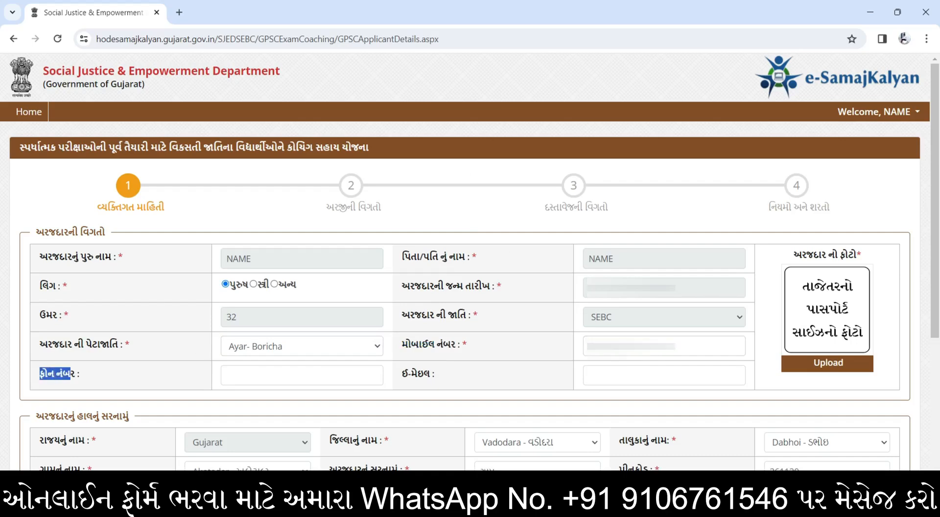
pyautogui.moveTo(402, 373); pyautogui.dragTo(430, 374)
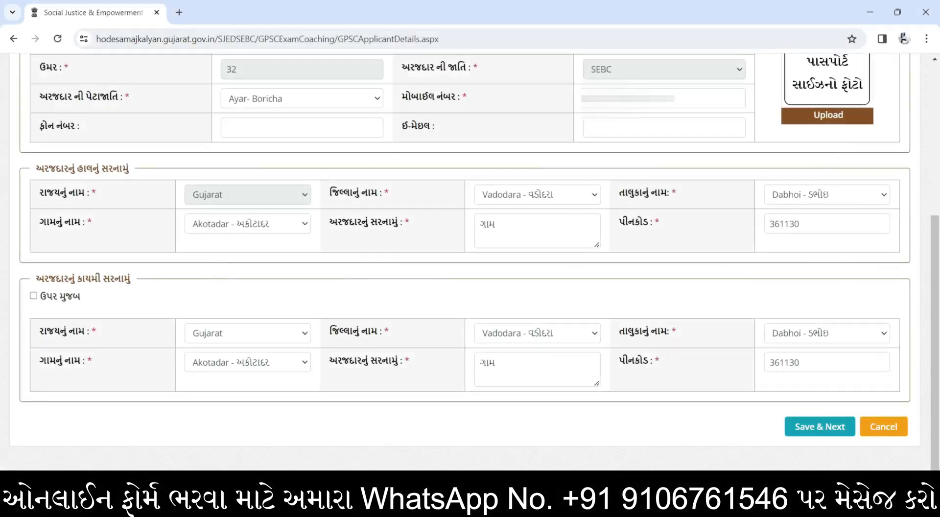
# Check the state, district, village, address and pincode fields of the applicant's current address.
pyautogui.moveTo(68, 169); pyautogui.dragTo(129, 168)
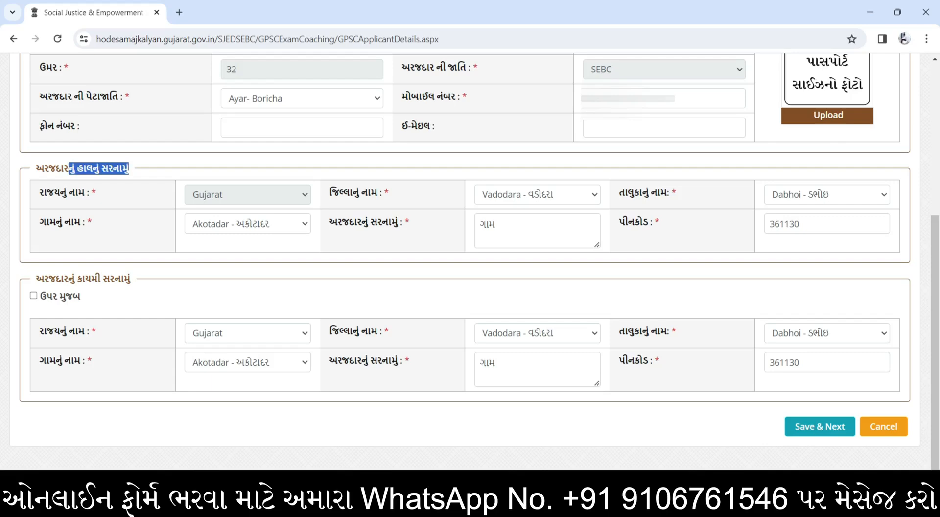
pyautogui.moveTo(47, 193); pyautogui.dragTo(54, 193)
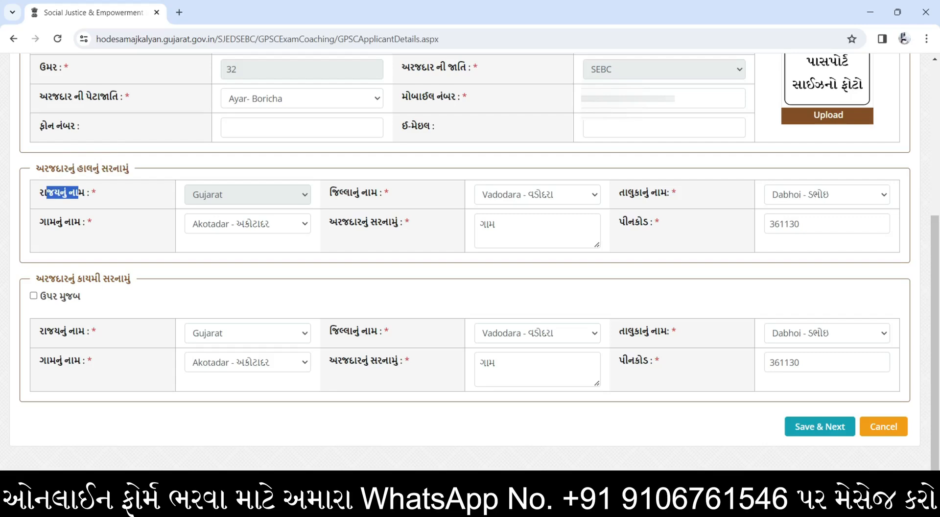
pyautogui.click(537, 194)
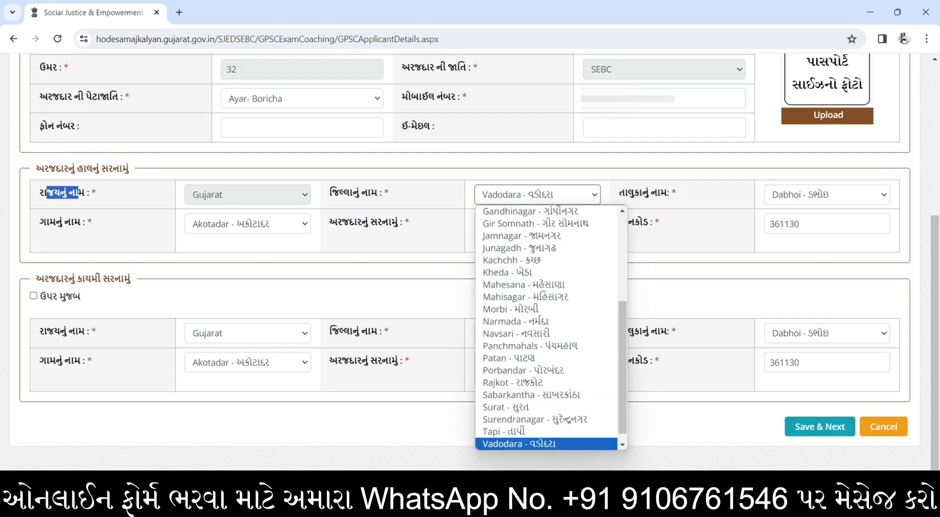
pyautogui.click(248, 224)
pyautogui.press('Return')
pyautogui.press('Tab')
pyautogui.press('Tab')
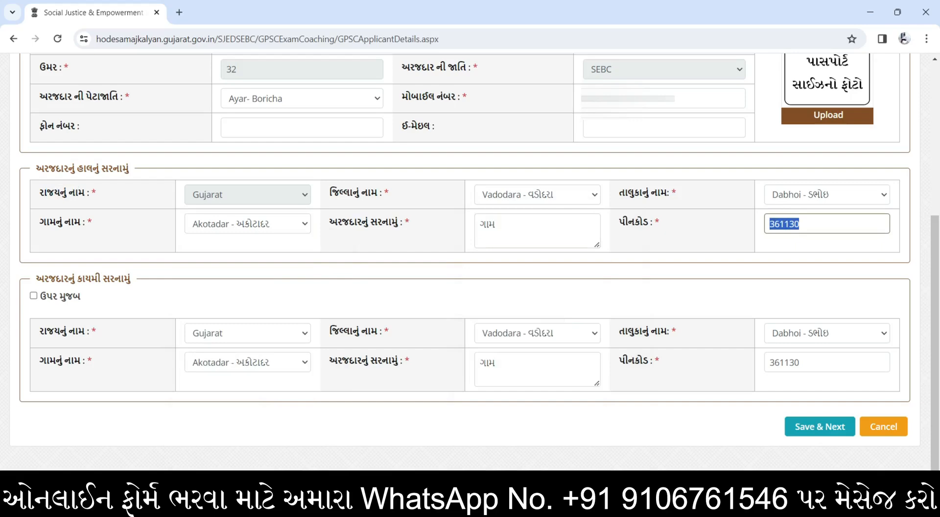
# Check the state, district, taluka, village, address and pincode fields of the applicant's permanent address.
pyautogui.moveTo(75, 279); pyautogui.dragTo(131, 279)
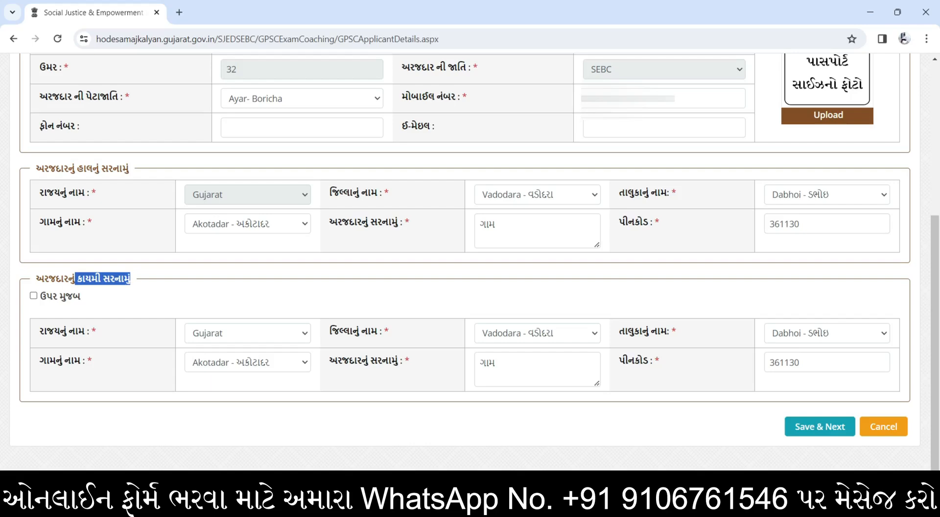
pyautogui.click(247, 333)
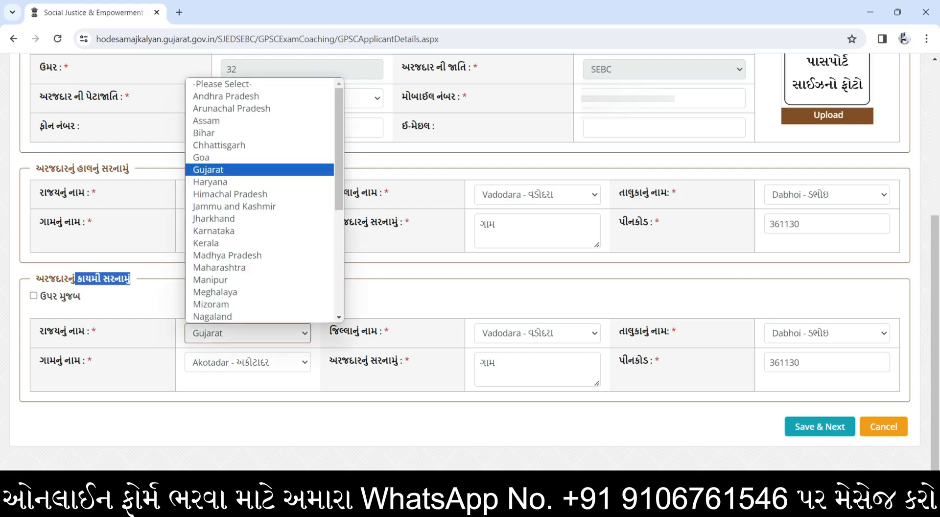
pyautogui.click(248, 333)
pyautogui.click(537, 332)
pyautogui.click(537, 333)
pyautogui.click(827, 333)
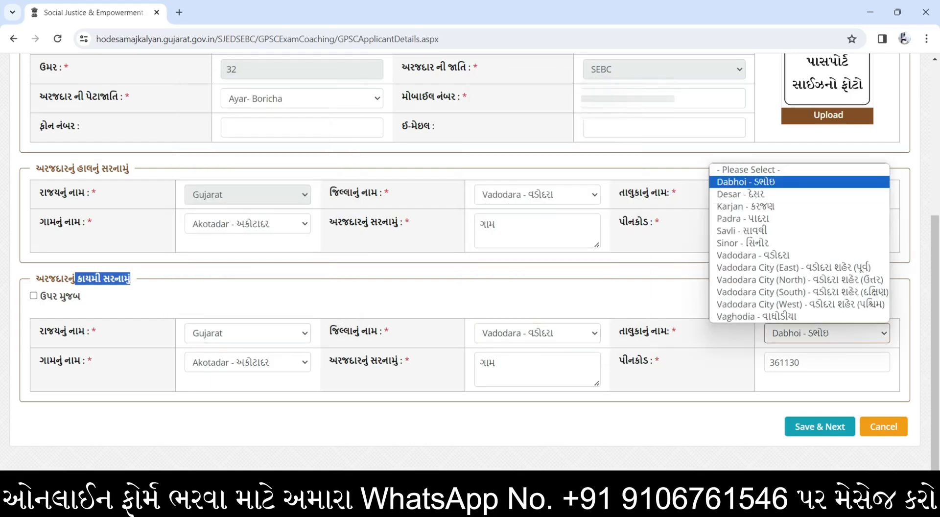
pyautogui.click(248, 362)
pyautogui.moveTo(509, 363); pyautogui.dragTo(478, 363)
pyautogui.moveTo(794, 362); pyautogui.dragTo(769, 362)
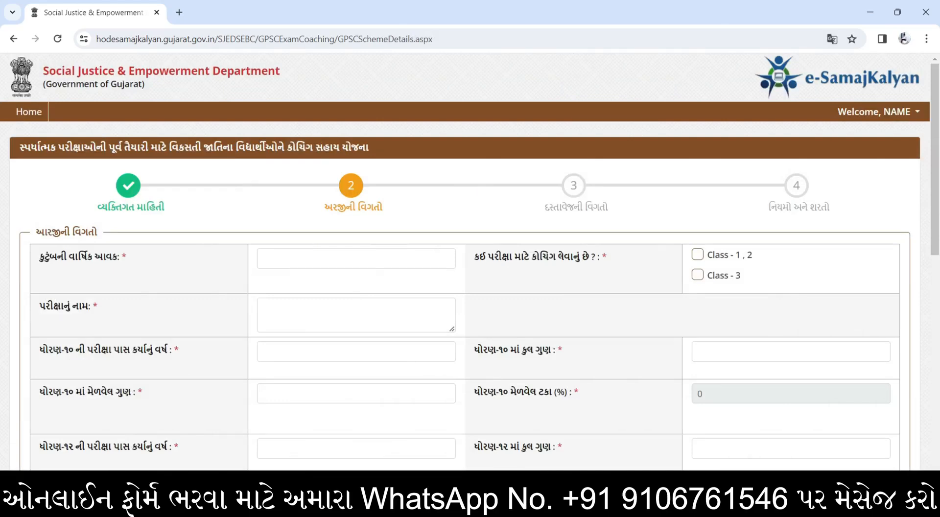
# Review the family annual income field and select both Class - 1 , 2 and Class - 3 as the exams for coaching.
pyautogui.moveTo(49, 256); pyautogui.dragTo(79, 256)
pyautogui.click(356, 259)
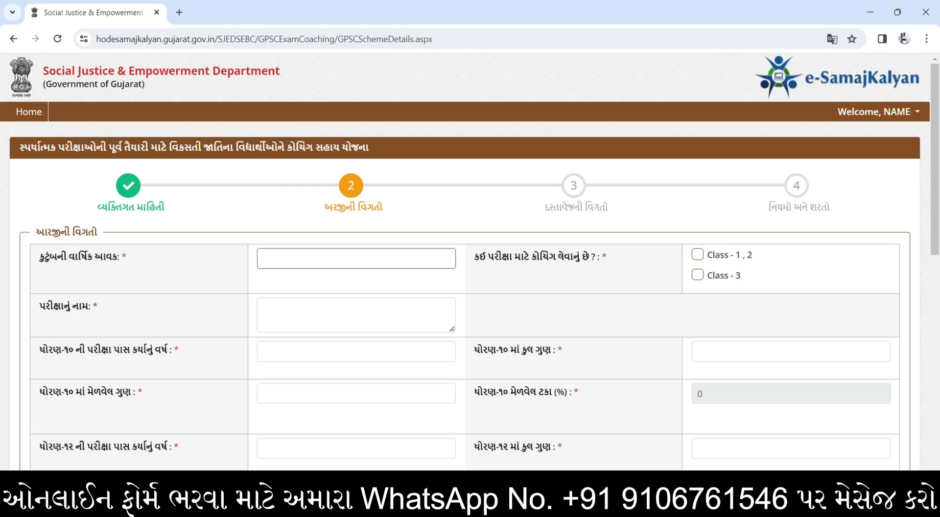
pyautogui.moveTo(488, 256); pyautogui.dragTo(589, 256)
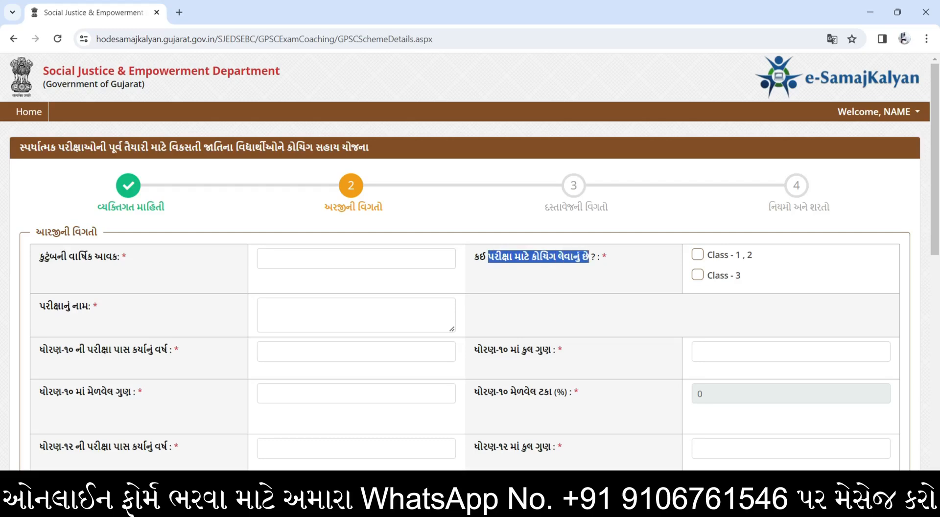
pyautogui.click(697, 255)
pyautogui.click(697, 274)
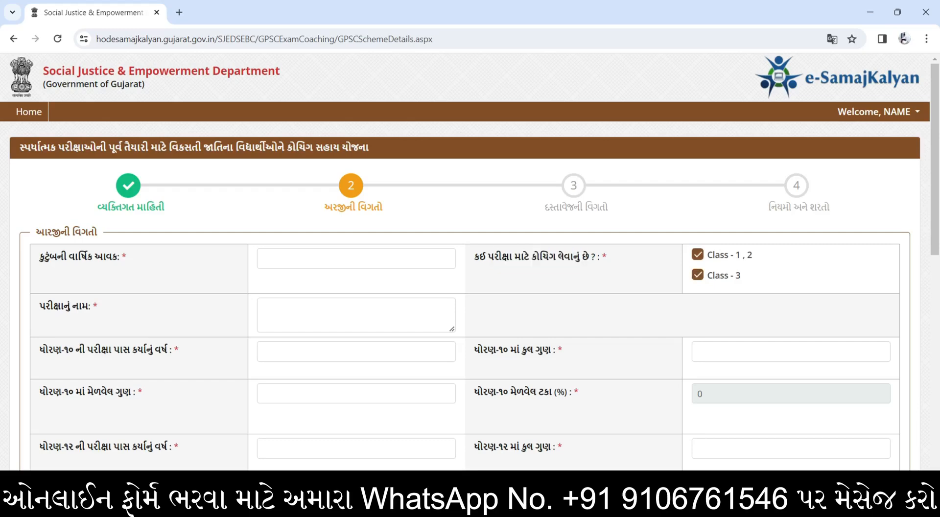
# Check the exam name field and the Standard 10 passing year, total marks, obtained marks and percentage fields.
pyautogui.moveTo(45, 307); pyautogui.dragTo(83, 306)
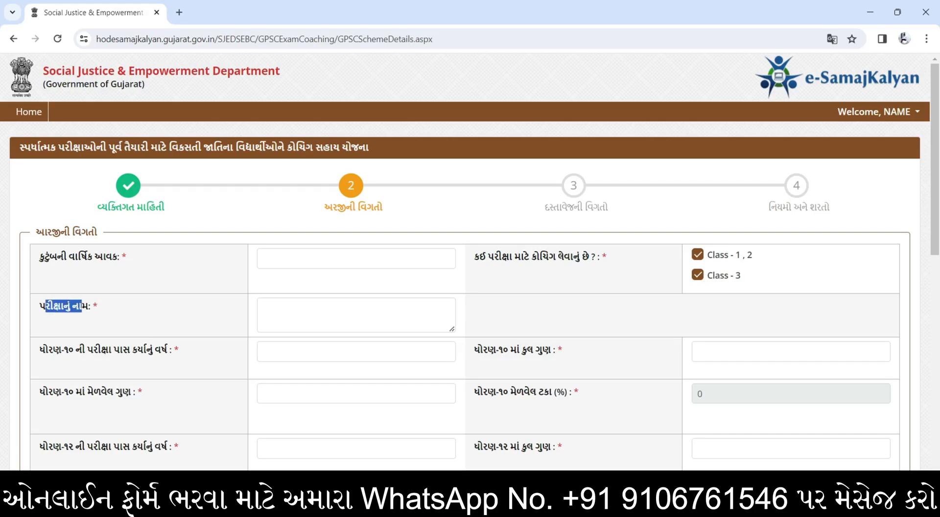
pyautogui.click(356, 315)
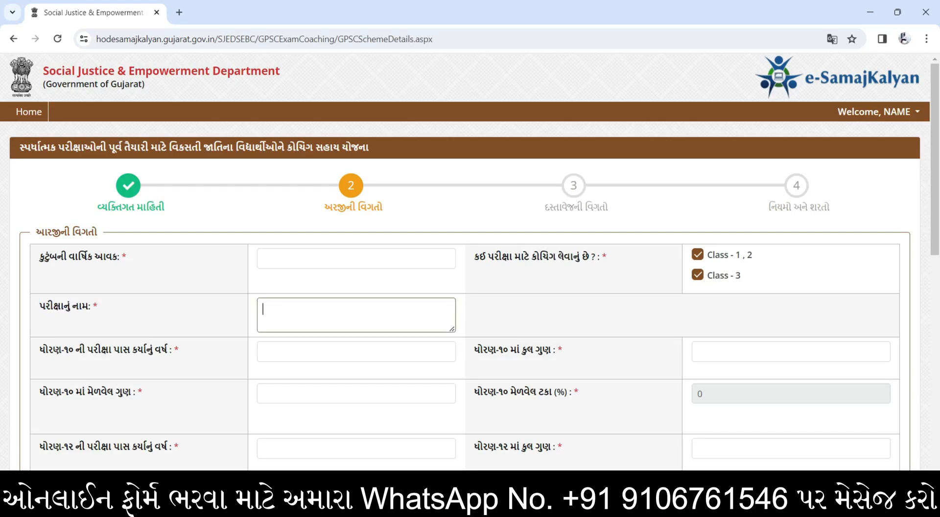
pyautogui.moveTo(48, 349); pyautogui.dragTo(101, 349)
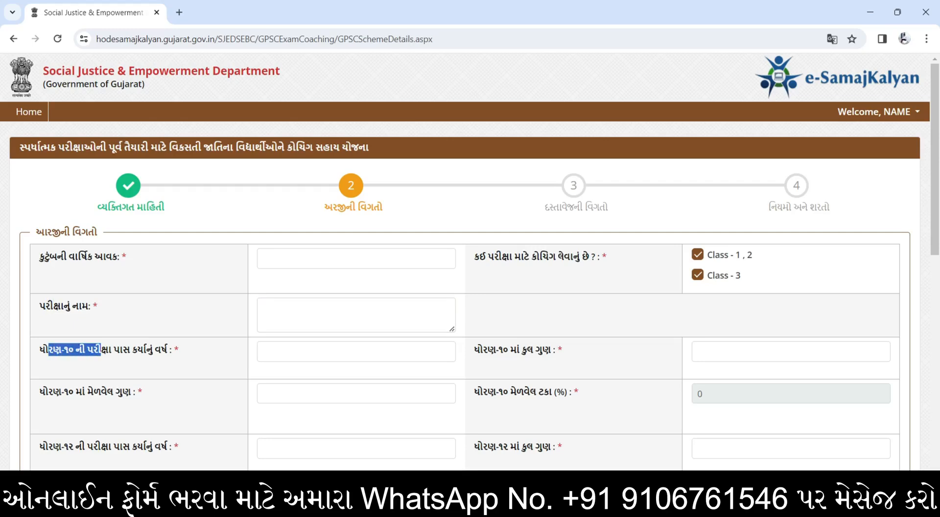
pyautogui.click(356, 352)
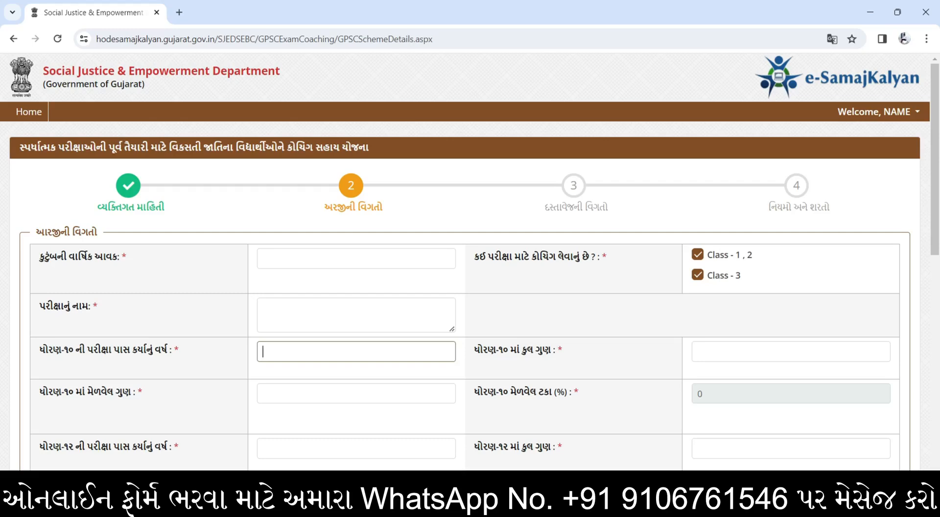
pyautogui.moveTo(483, 349); pyautogui.dragTo(542, 349)
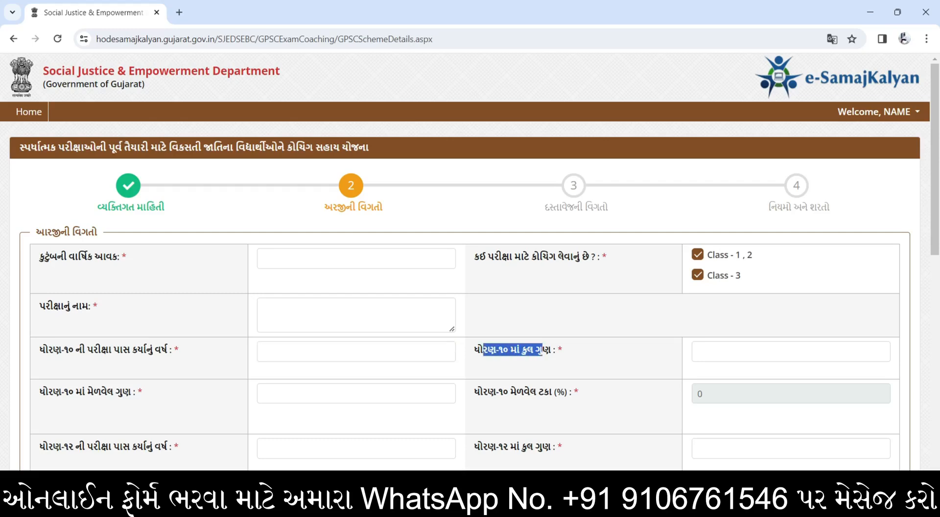
pyautogui.click(791, 351)
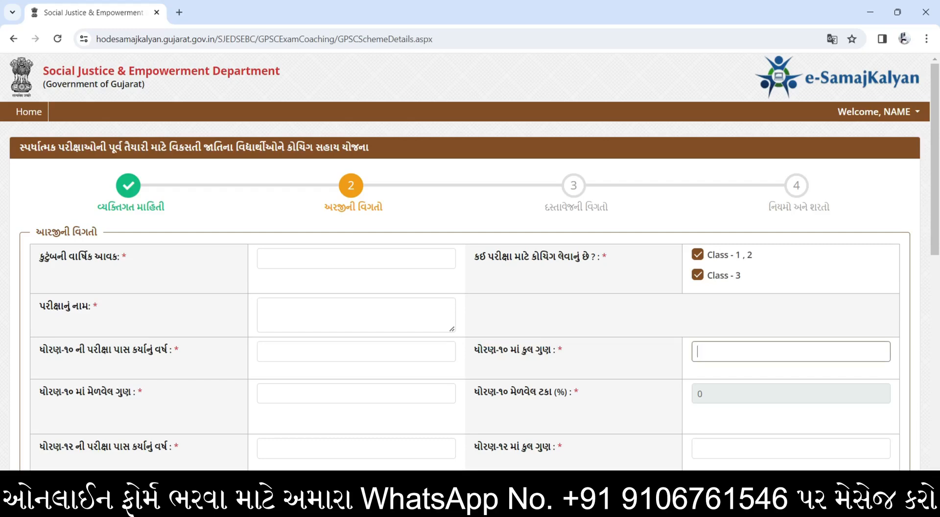
pyautogui.moveTo(74, 392); pyautogui.dragTo(101, 392)
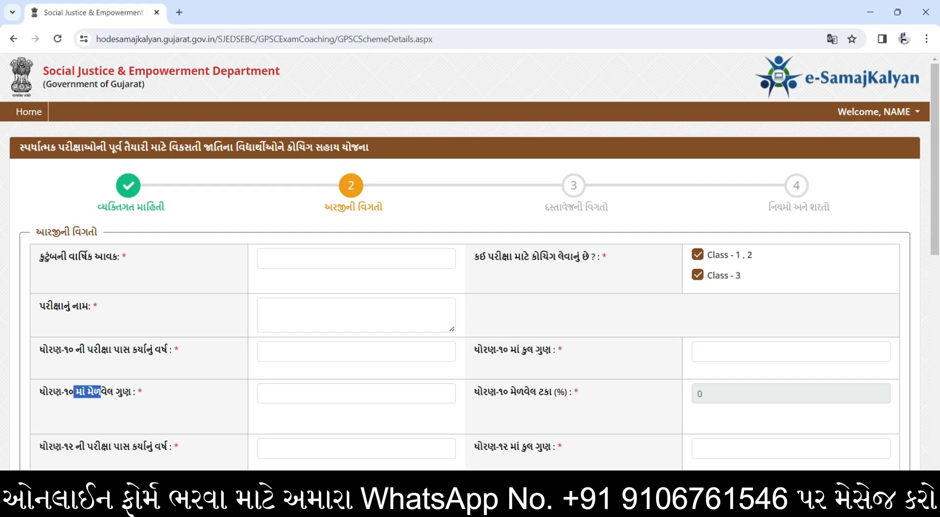
pyautogui.click(263, 394)
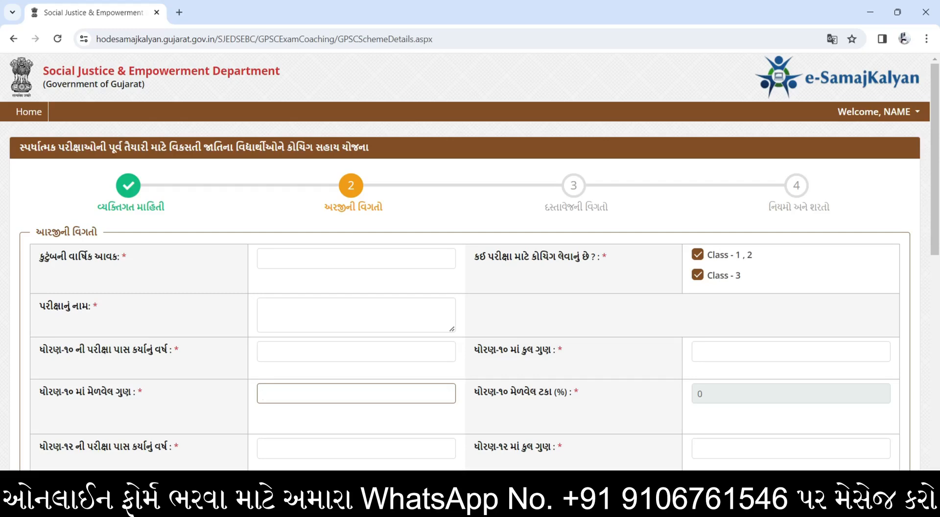
pyautogui.moveTo(482, 391); pyautogui.dragTo(544, 392)
pyautogui.moveTo(696, 394); pyautogui.dragTo(706, 394)
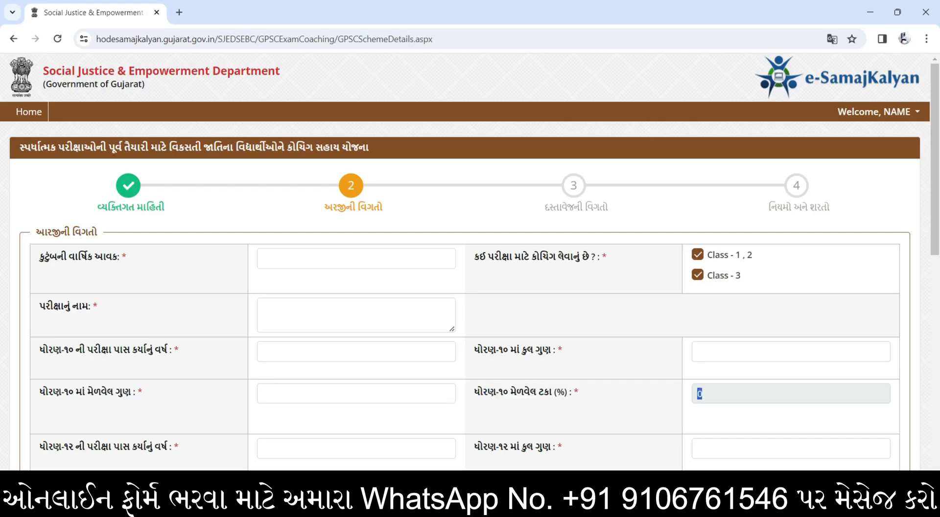
# Check the Standard 12 passing year, total marks, obtained marks and percentage fields.
pyautogui.scroll(-3, 470, 260)
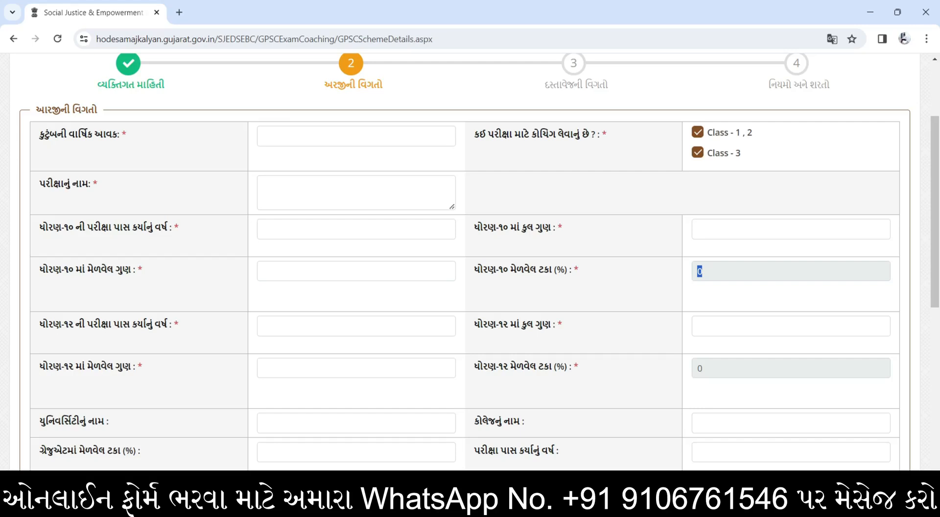
pyautogui.moveTo(73, 325); pyautogui.dragTo(137, 324)
pyautogui.click(356, 326)
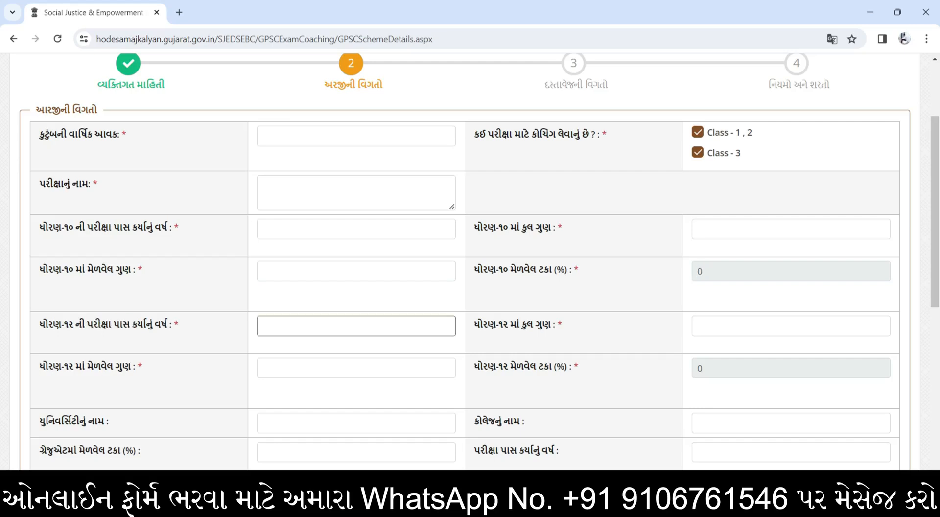
pyautogui.click(791, 326)
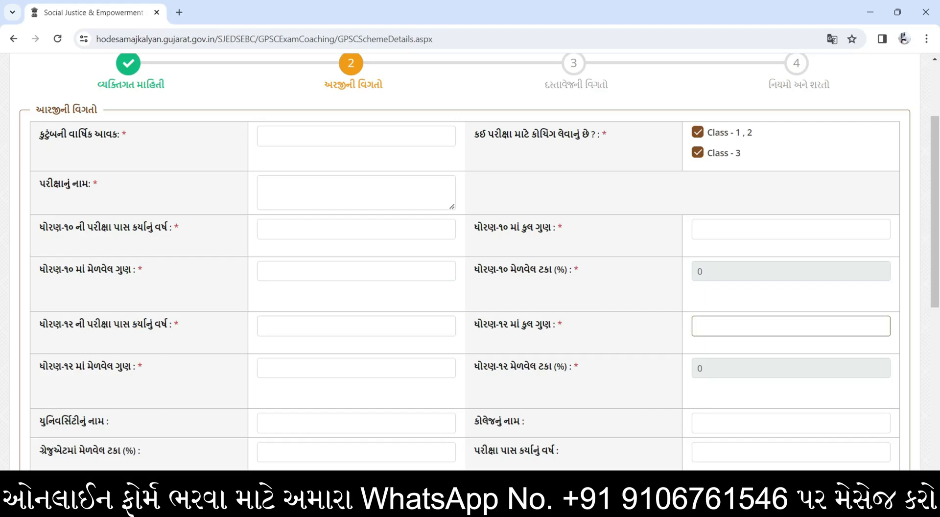
pyautogui.click(355, 368)
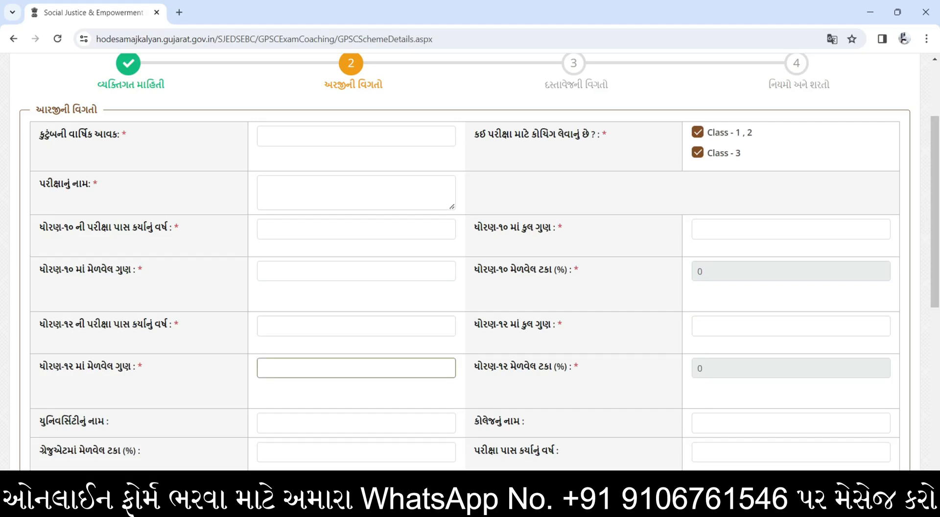
pyautogui.moveTo(523, 367); pyautogui.dragTo(558, 367)
pyautogui.click(735, 368)
pyautogui.doubleClick(700, 368)
# Check the university name, college name, graduation percentage and exam passing year fields.
pyautogui.scroll(-1, 470, 260)
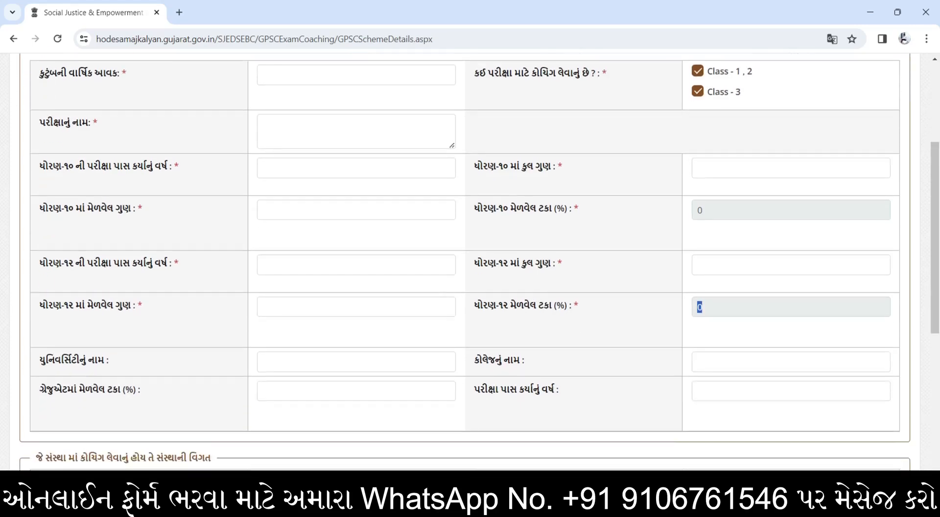
pyautogui.moveTo(46, 360); pyautogui.dragTo(78, 360)
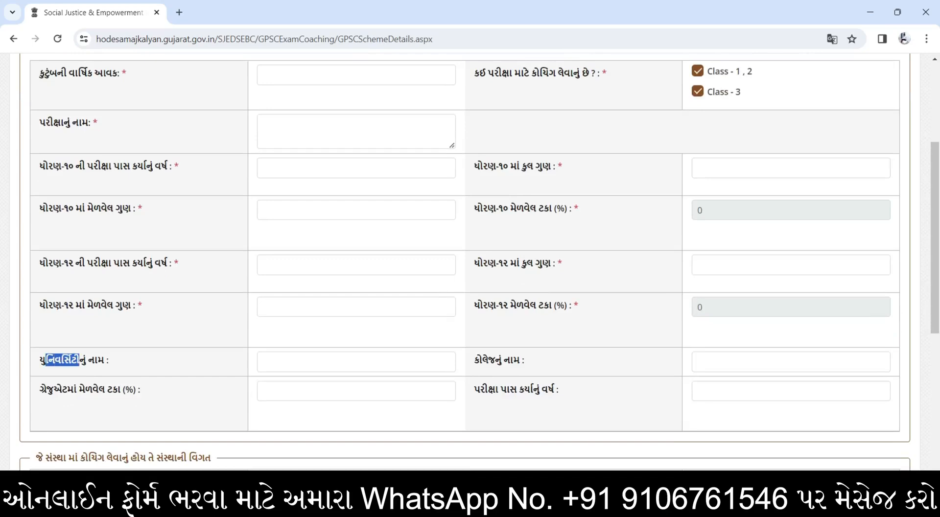
pyautogui.click(356, 361)
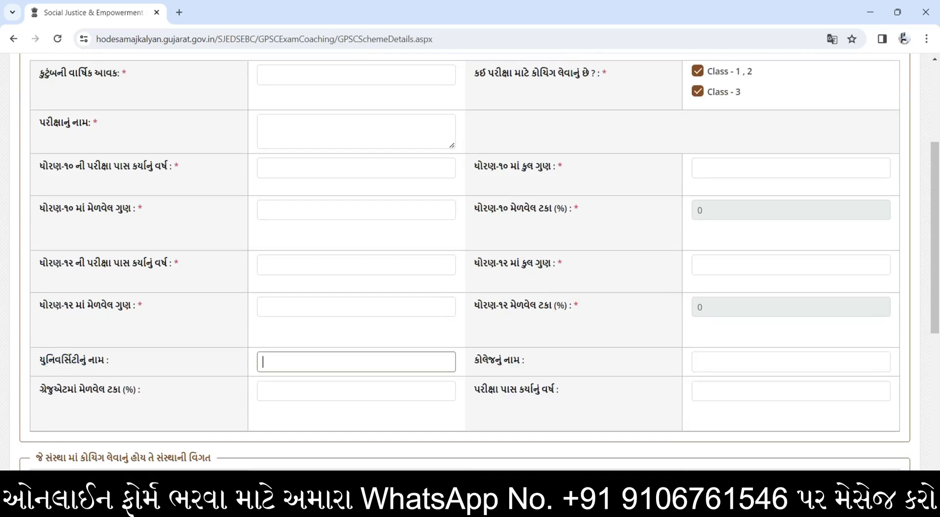
pyautogui.click(791, 362)
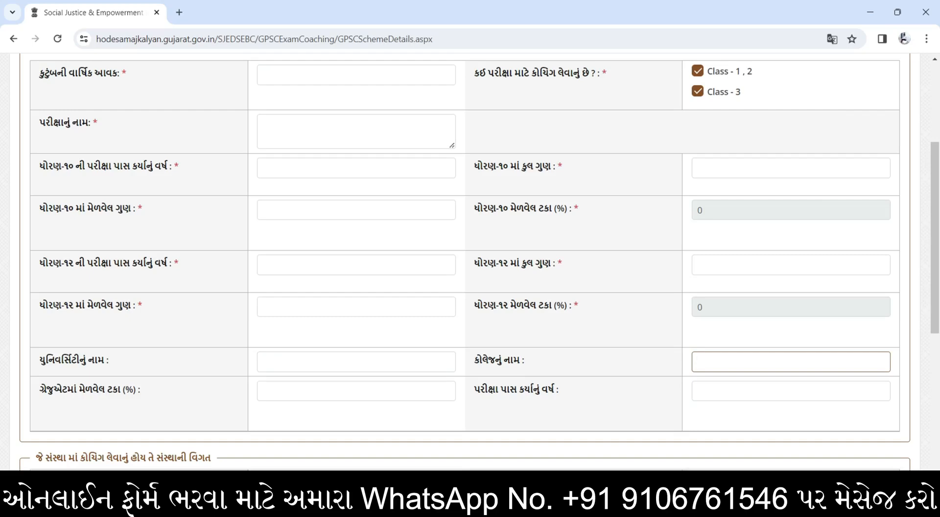
pyautogui.moveTo(67, 389); pyautogui.dragTo(93, 390)
pyautogui.click(356, 391)
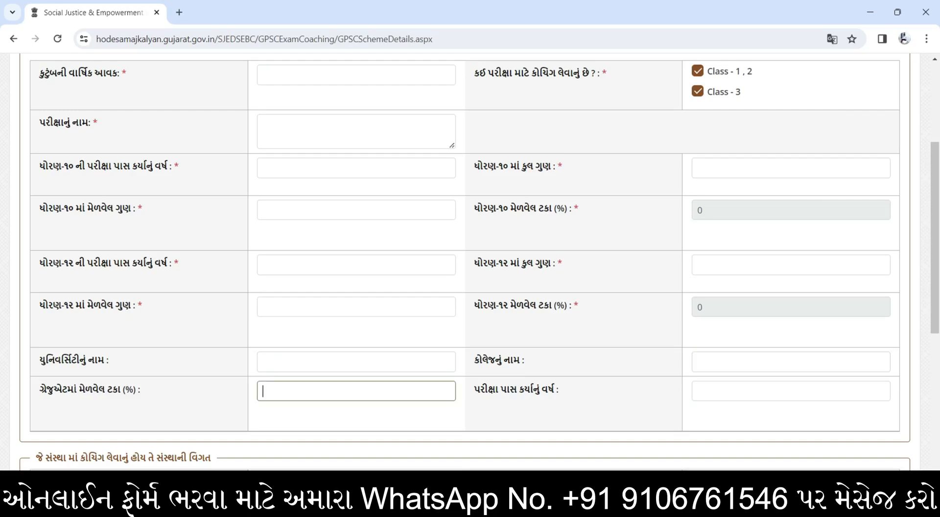
pyautogui.moveTo(487, 390); pyautogui.dragTo(548, 389)
pyautogui.click(791, 391)
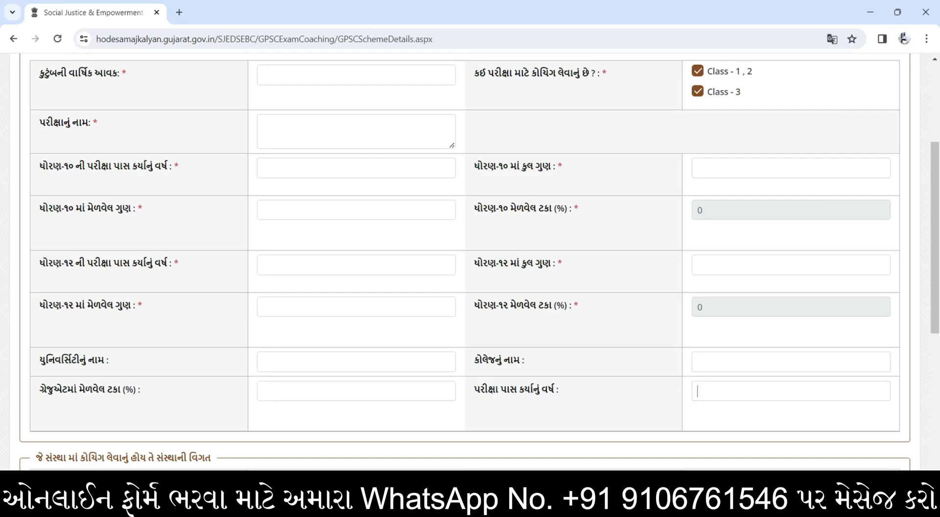
# Check the coaching institute's name, address, phone number and total coaching fee fields in the institute details section.
pyautogui.scroll(-4, 465, 264)
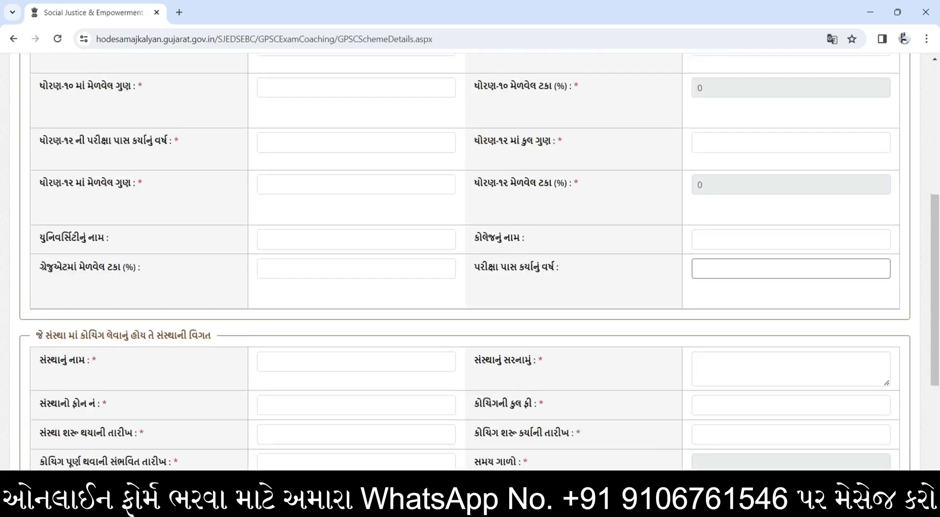
pyautogui.moveTo(36, 273); pyautogui.dragTo(198, 274)
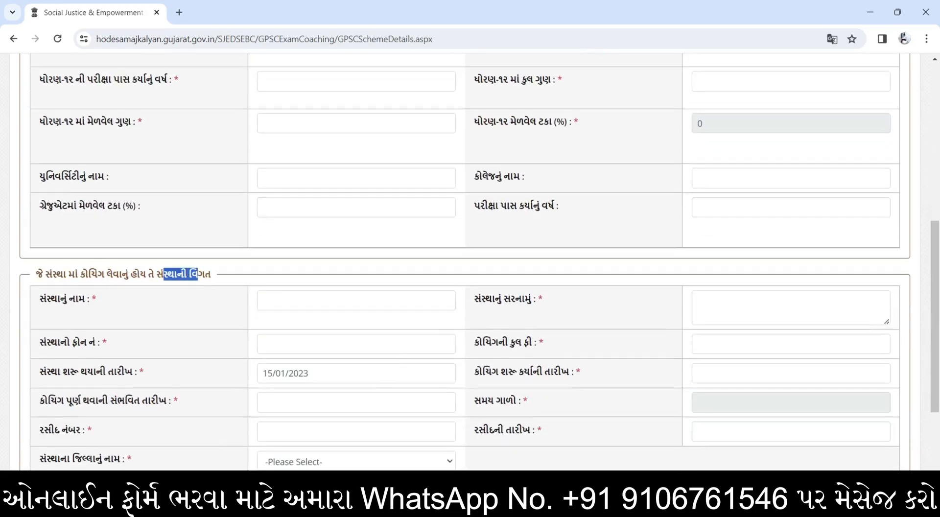
pyautogui.moveTo(46, 298); pyautogui.dragTo(70, 299)
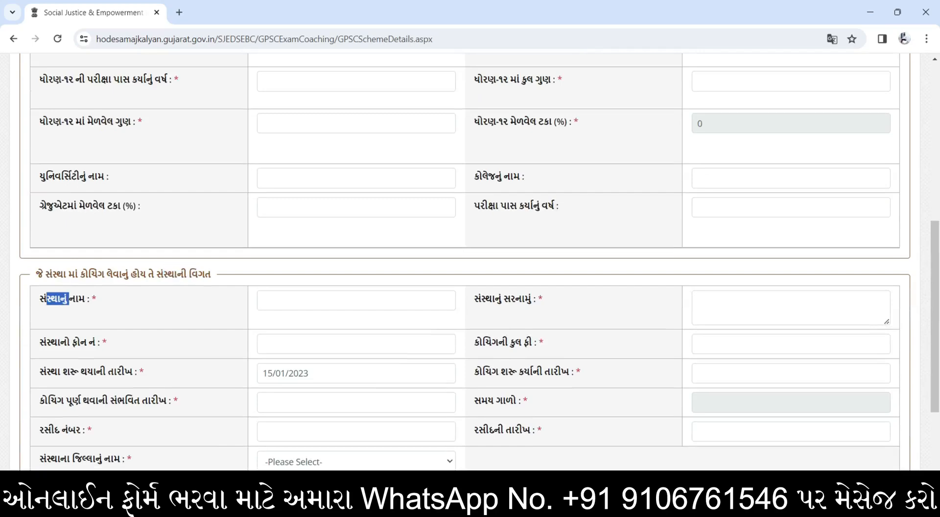
pyautogui.click(314, 300)
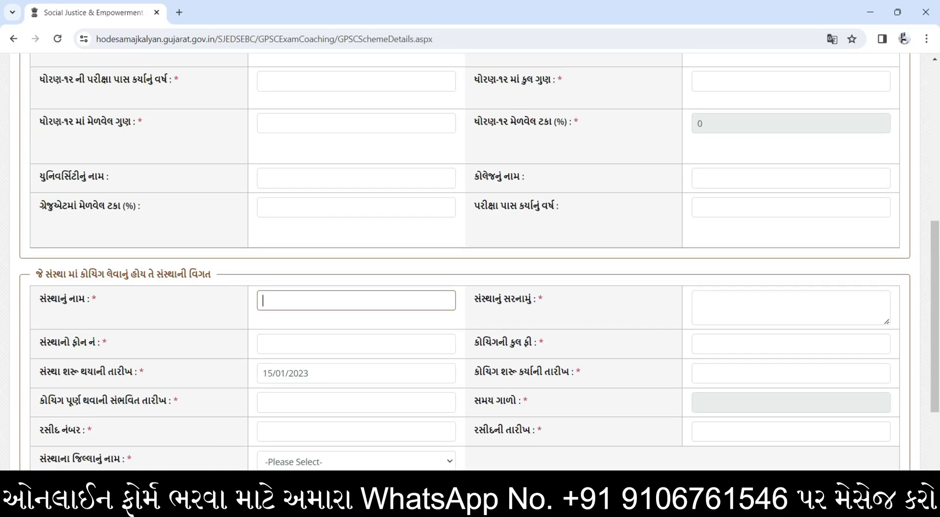
pyautogui.moveTo(481, 299); pyautogui.dragTo(531, 299)
pyautogui.click(791, 308)
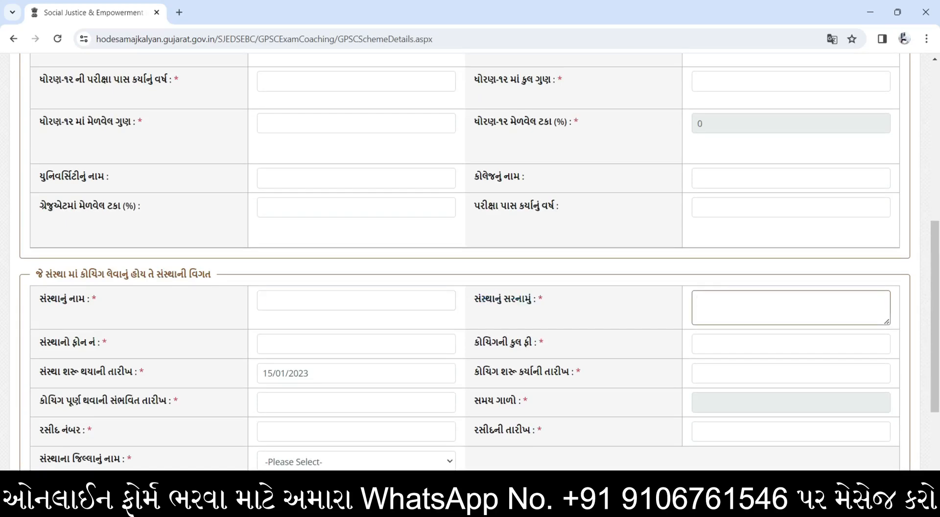
pyautogui.click(356, 344)
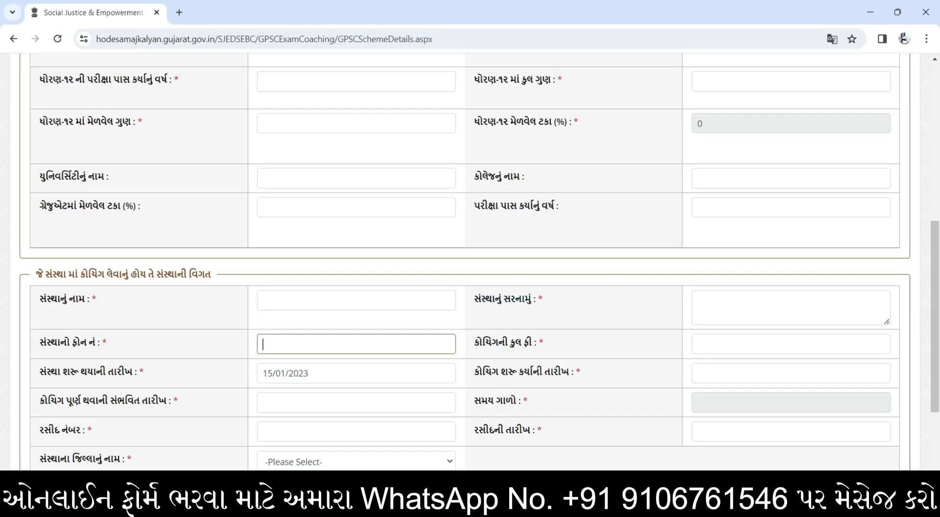
pyautogui.moveTo(491, 342); pyautogui.dragTo(532, 342)
pyautogui.click(791, 344)
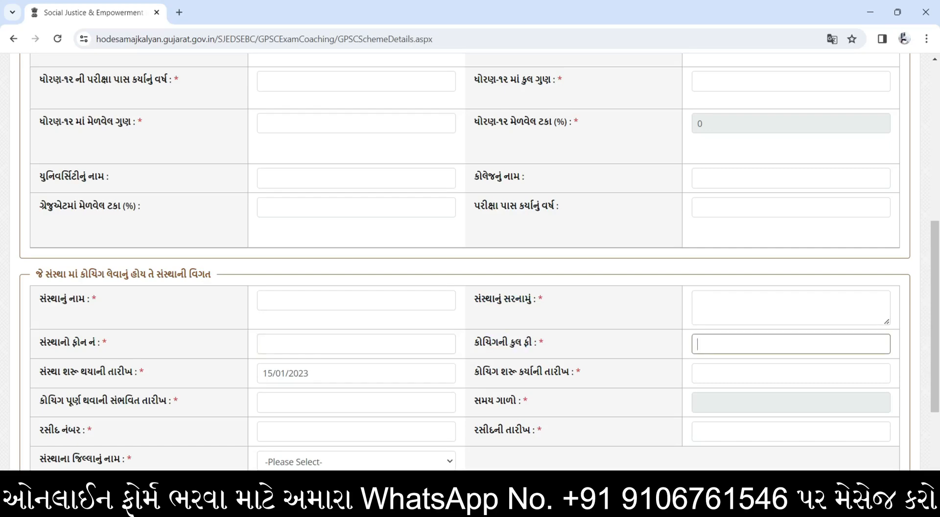
# Check the institute's start date, the coaching start date, the expected completion date and the duration fields.
pyautogui.moveTo(60, 372); pyautogui.dragTo(96, 371)
pyautogui.click(280, 373)
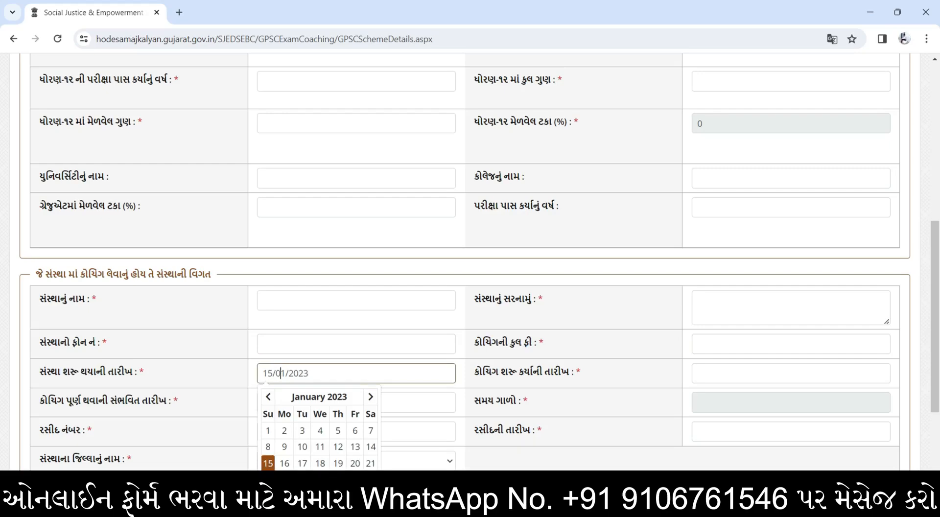
pyautogui.moveTo(482, 371); pyautogui.dragTo(542, 371)
pyautogui.click(754, 373)
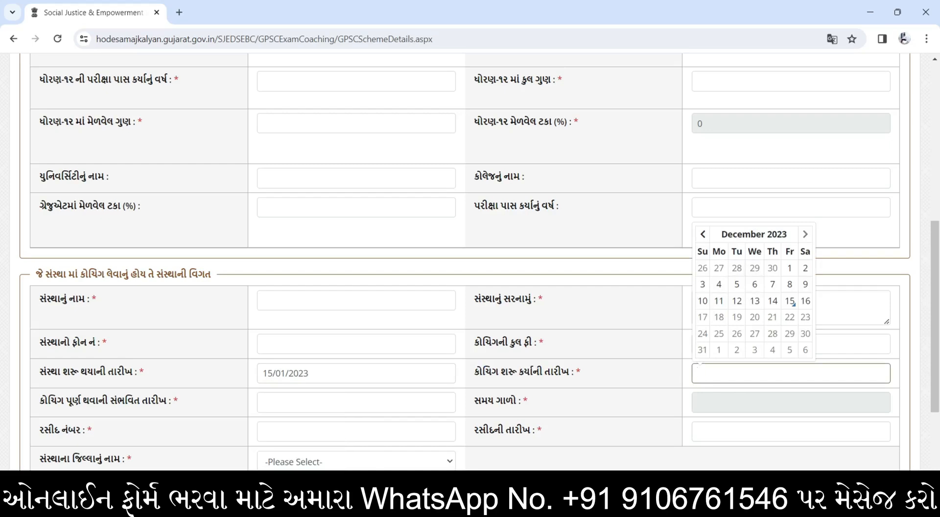
pyautogui.moveTo(48, 400); pyautogui.dragTo(98, 400)
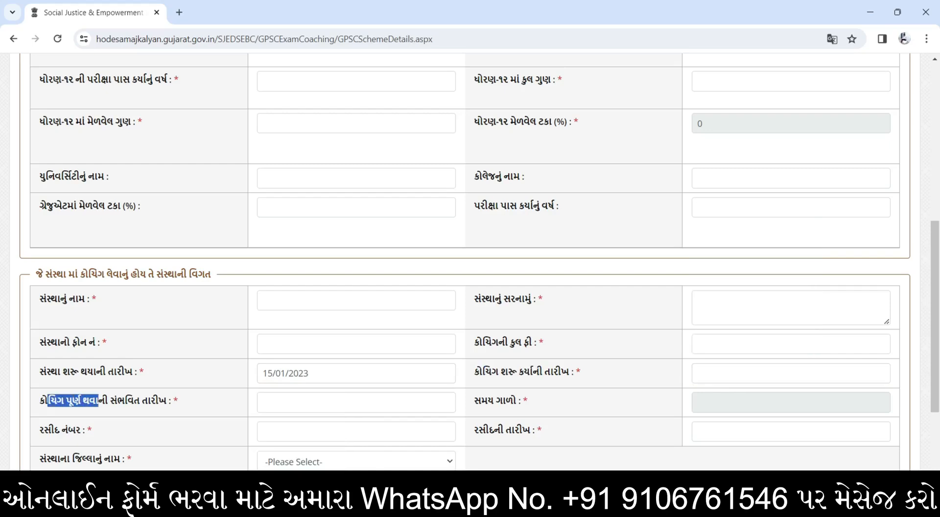
pyautogui.click(356, 403)
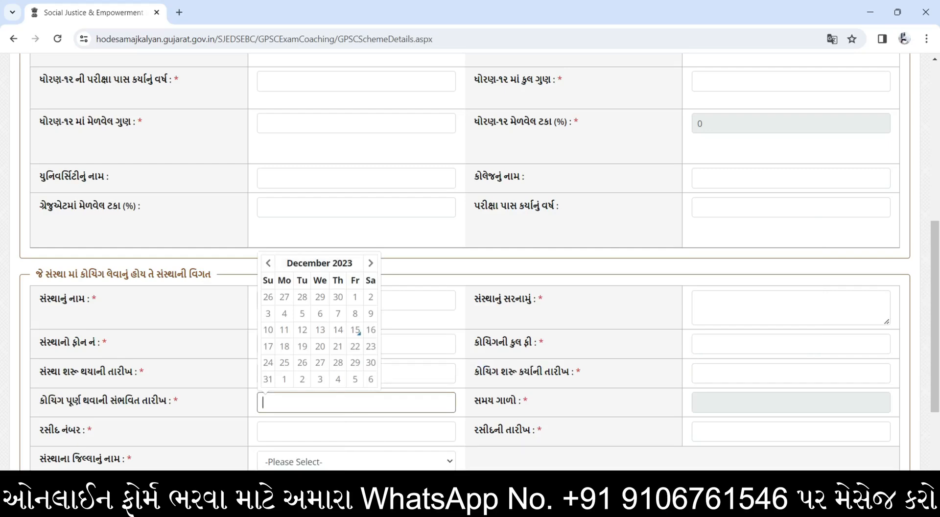
pyautogui.moveTo(517, 371); pyautogui.dragTo(532, 371)
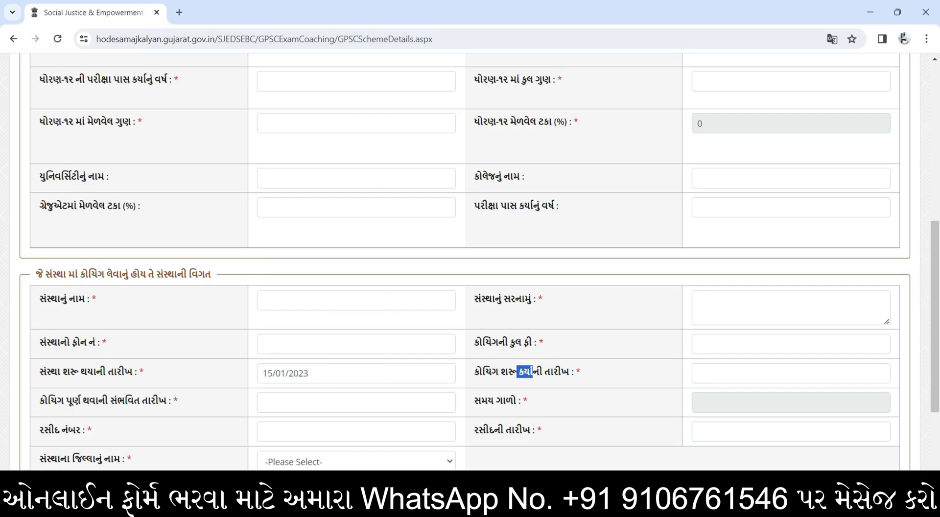
pyautogui.moveTo(481, 400); pyautogui.dragTo(521, 401)
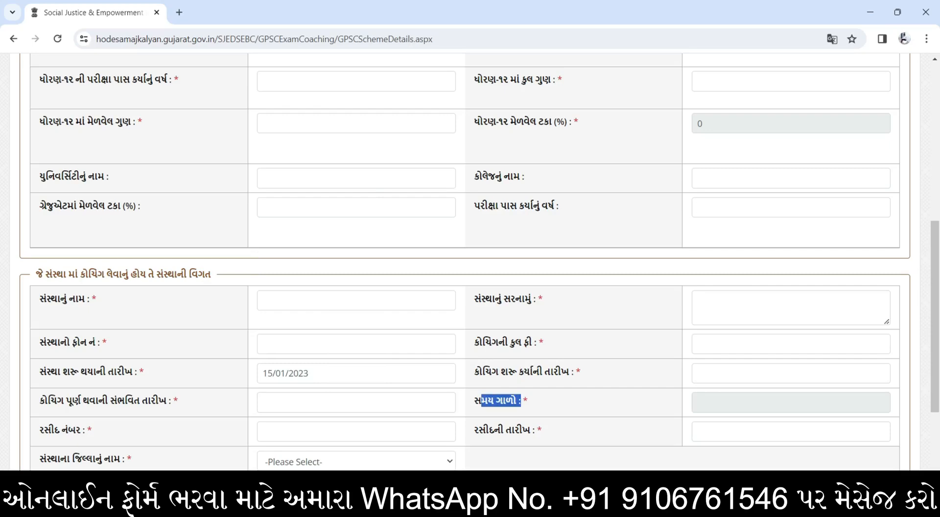
# Check the receipt number and receipt date fields and the list of districts for the coaching institute.
pyautogui.moveTo(53, 431); pyautogui.dragTo(63, 430)
pyautogui.click(303, 431)
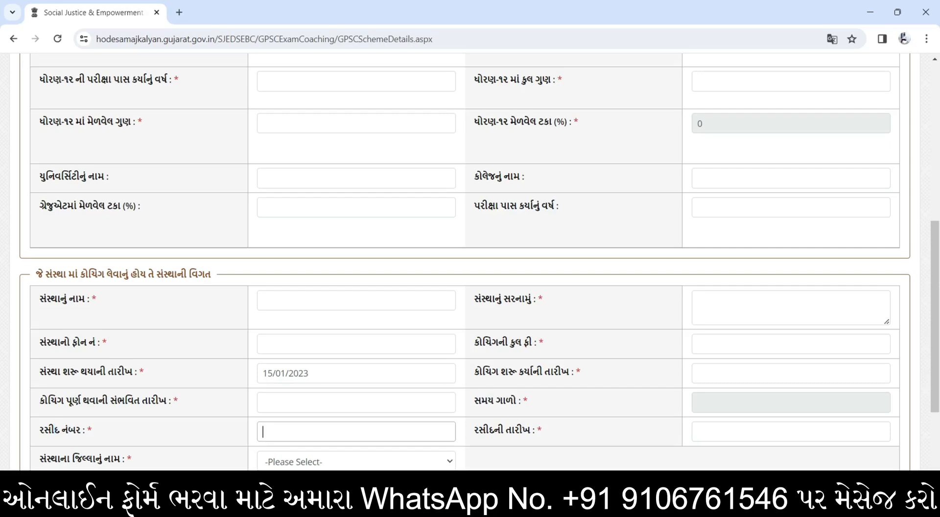
pyautogui.click(708, 431)
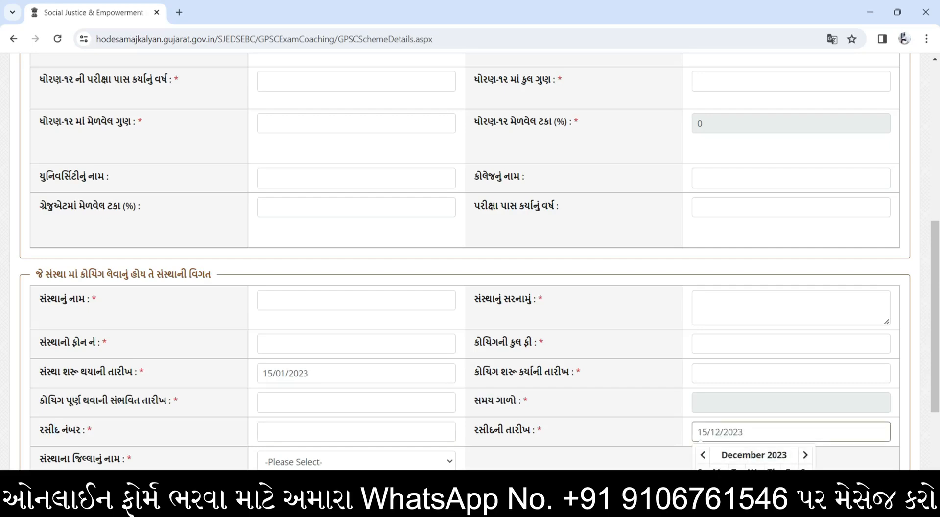
pyautogui.click(356, 462)
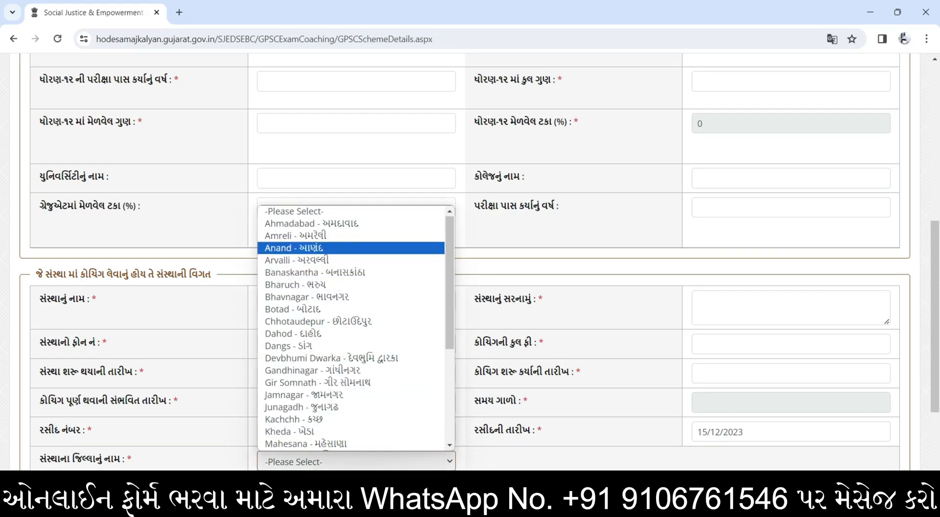
pyautogui.scroll(-3, 351, 264)
pyautogui.scroll(2, 351, 346)
pyautogui.press('Escape')
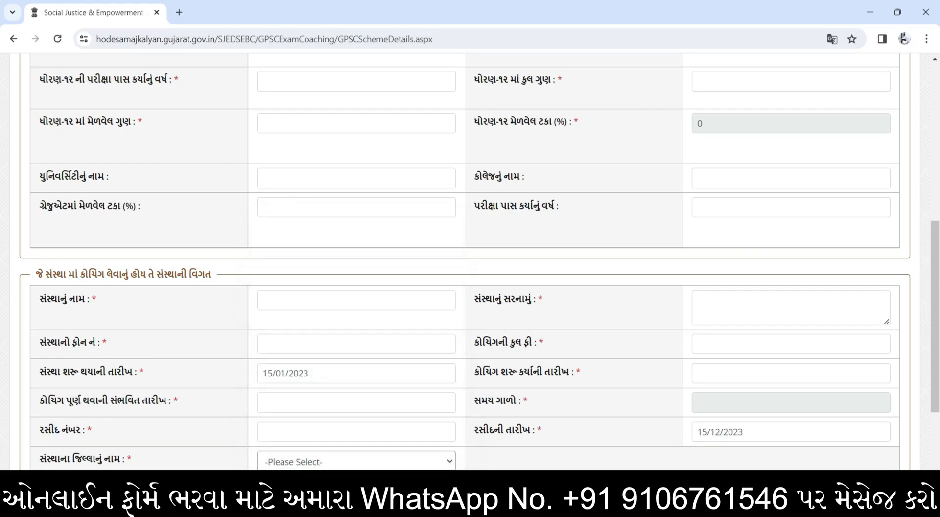
# Check the bank name, branch name, IFSC code and bank account number fields in the bank details section.
pyautogui.scroll(-4, 470, 260)
pyautogui.moveTo(35, 321); pyautogui.dragTo(86, 321)
pyautogui.click(356, 347)
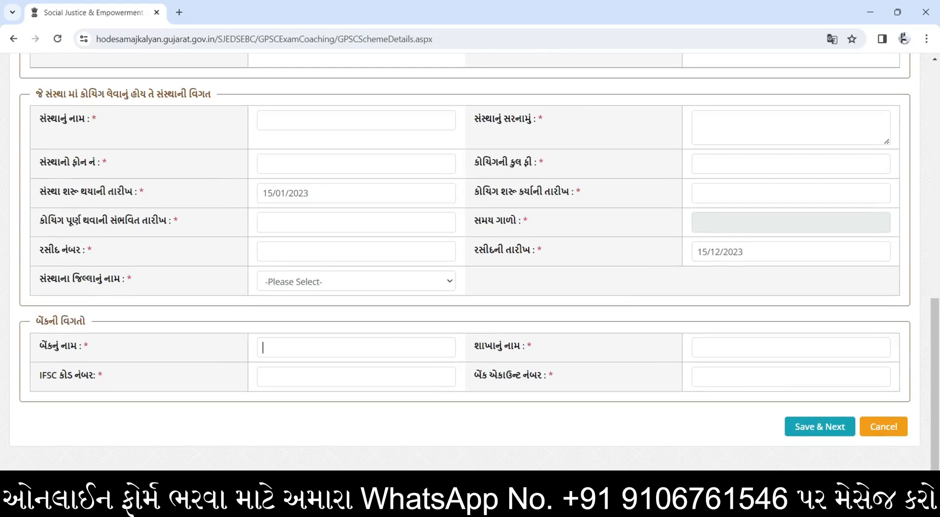
pyautogui.click(790, 347)
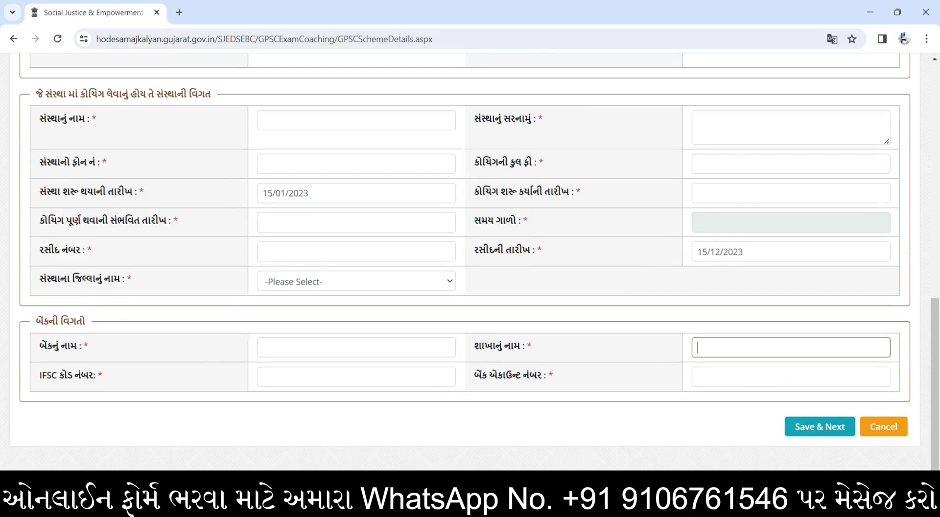
pyautogui.moveTo(42, 375); pyautogui.dragTo(81, 375)
pyautogui.click(356, 377)
pyautogui.click(790, 377)
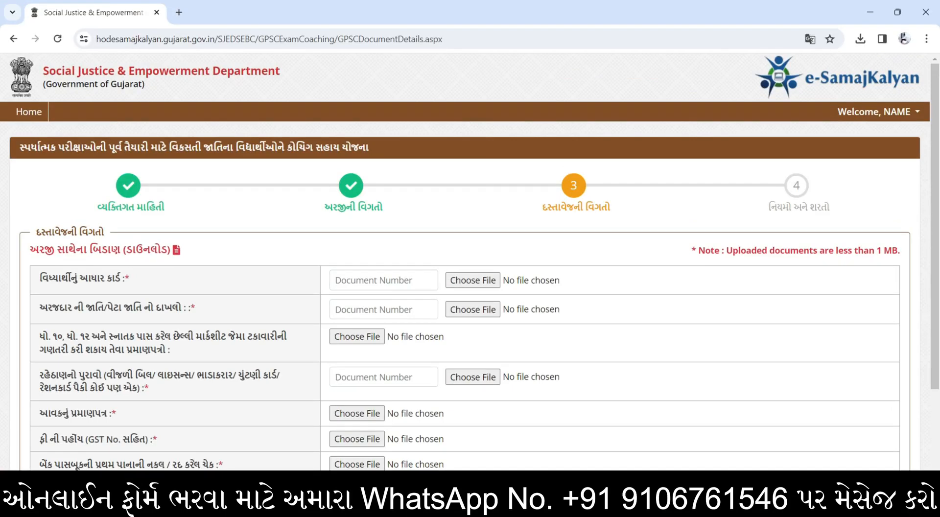
# Review the upload size note and the document number and file fields for the student's Aadhaar card and caste certificate.
pyautogui.moveTo(697, 251); pyautogui.dragTo(900, 250)
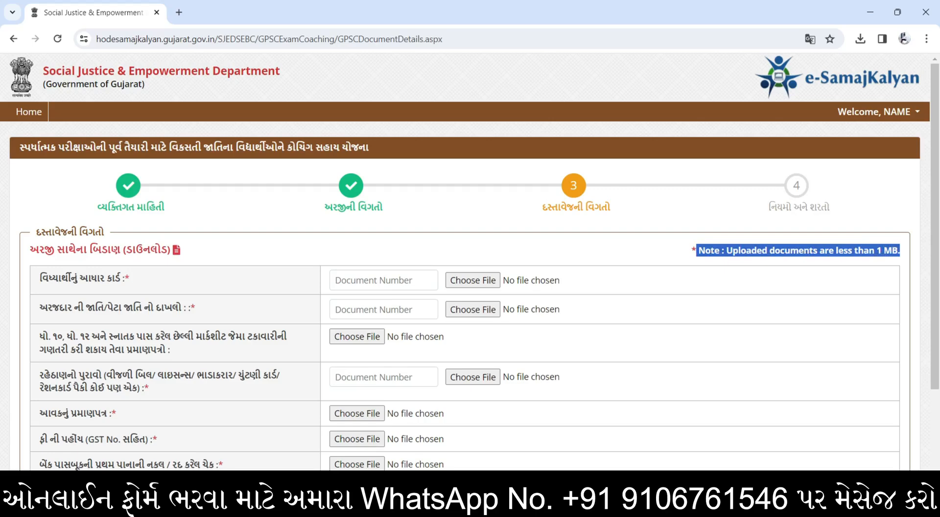
pyautogui.moveTo(39, 278); pyautogui.dragTo(122, 278)
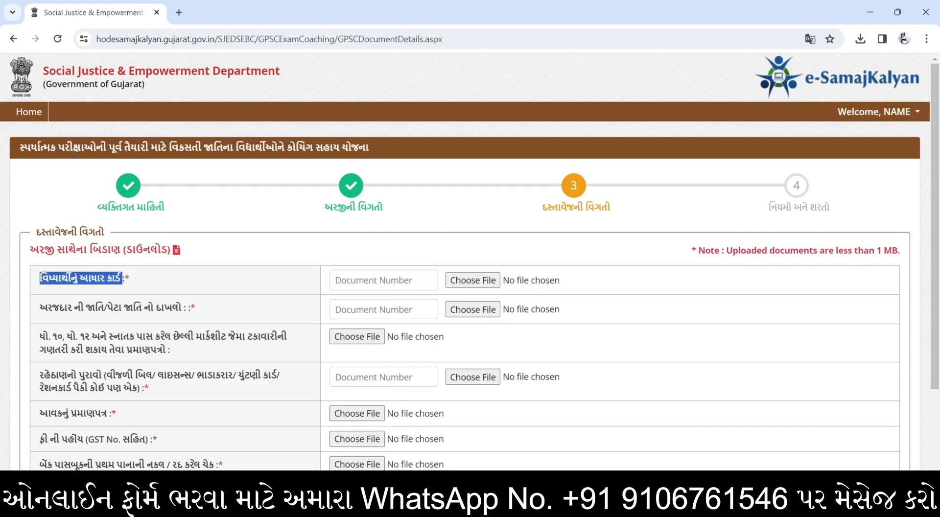
pyautogui.click(384, 280)
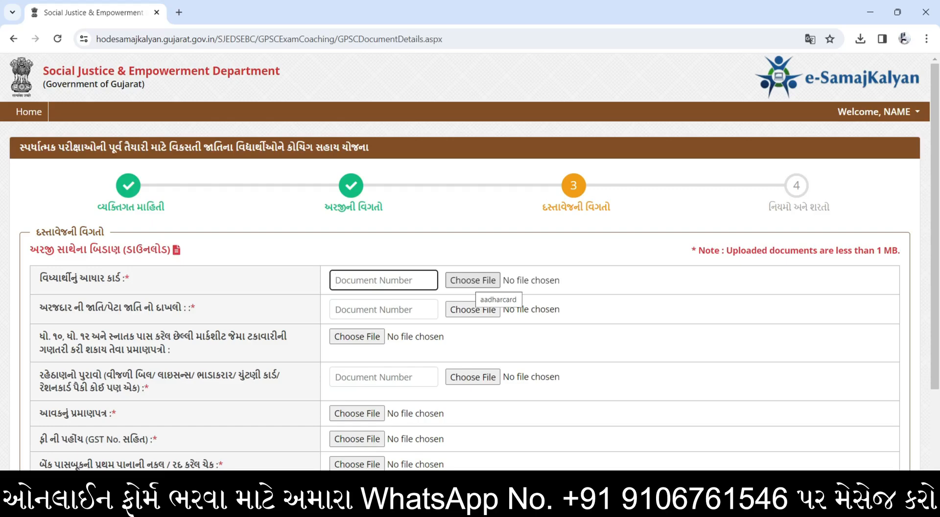
pyautogui.moveTo(74, 307); pyautogui.dragTo(156, 307)
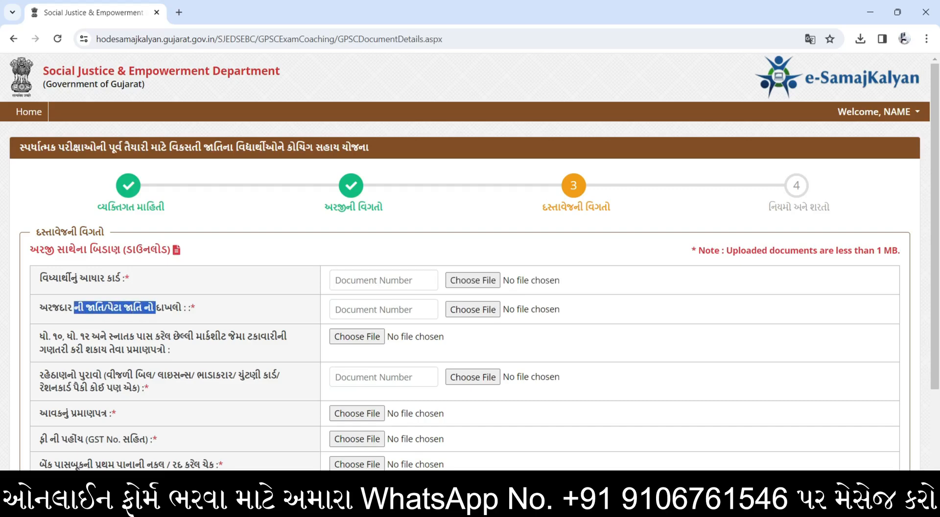
pyautogui.click(373, 310)
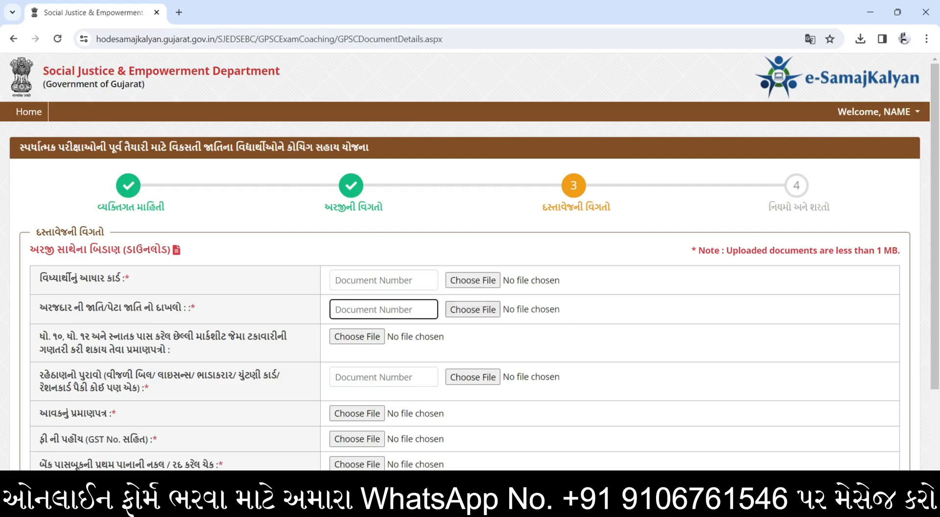
# Review the upload requirements for the Standard 10, Standard 12 and graduation marksheets and the accepted residence proofs.
pyautogui.moveTo(40, 337); pyautogui.dragTo(194, 337)
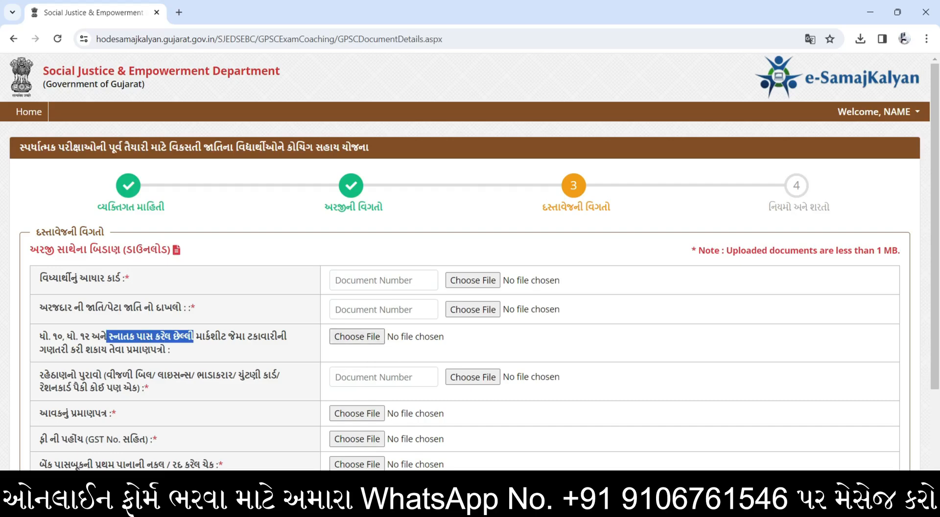
pyautogui.click(194, 338)
pyautogui.moveTo(44, 375); pyautogui.dragTo(92, 376)
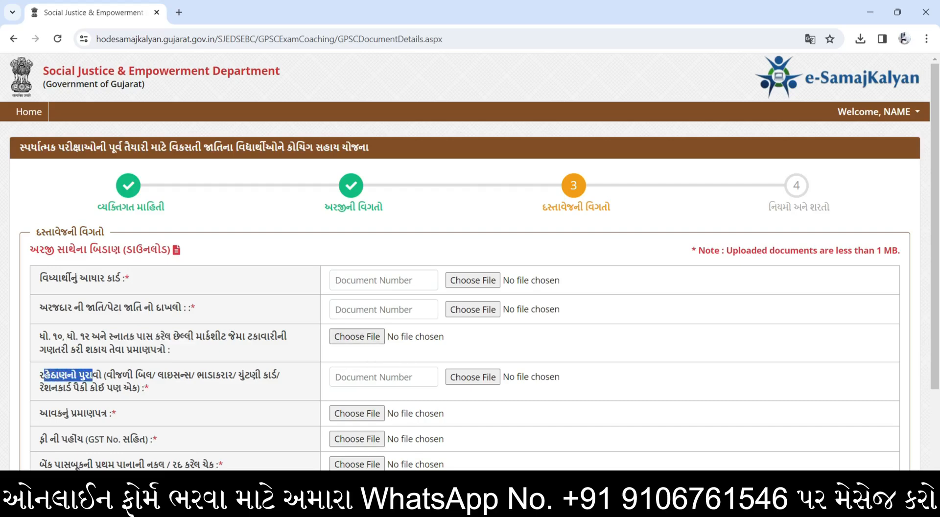
pyautogui.moveTo(116, 376); pyautogui.dragTo(71, 387)
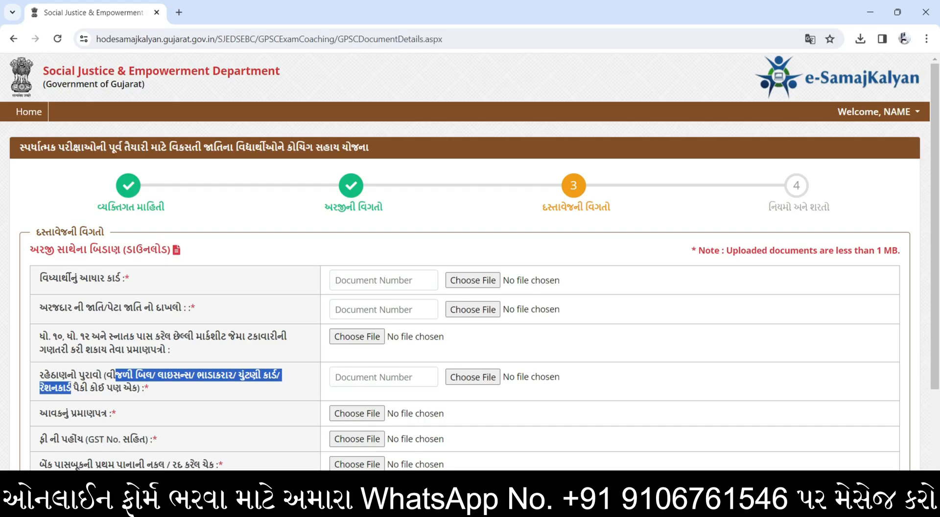
pyautogui.click(383, 377)
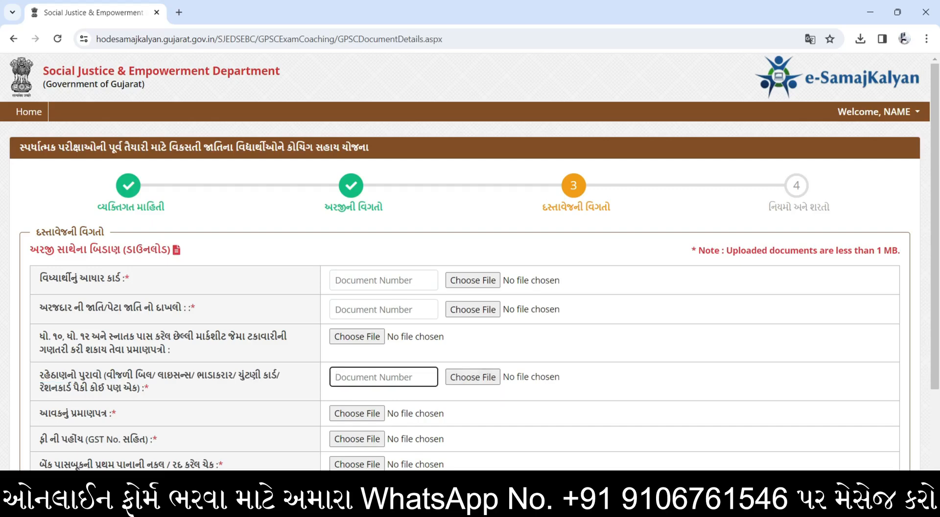
# Review the upload requirements for the income certificate, the fee receipt with GST number, and the bank passbook copy or cancelled cheque.
pyautogui.moveTo(51, 413); pyautogui.dragTo(87, 413)
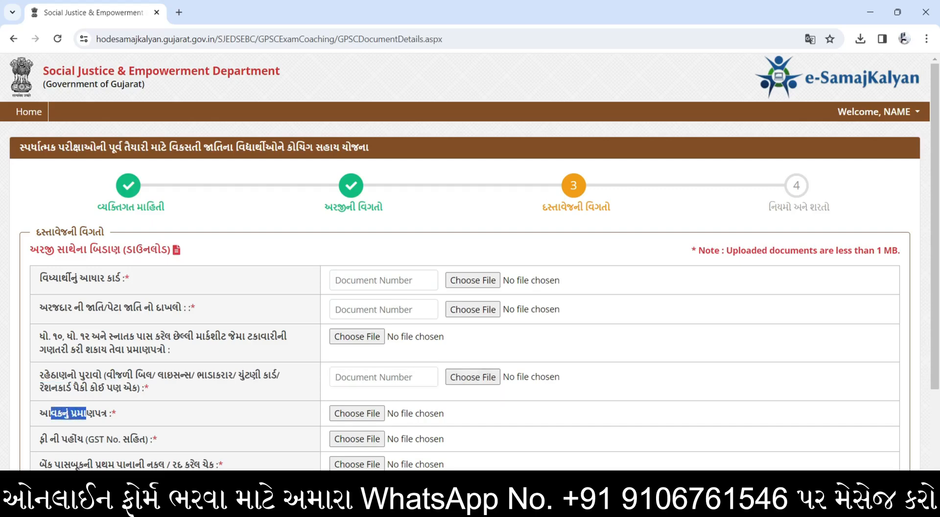
pyautogui.click(87, 413)
pyautogui.moveTo(40, 439); pyautogui.dragTo(77, 439)
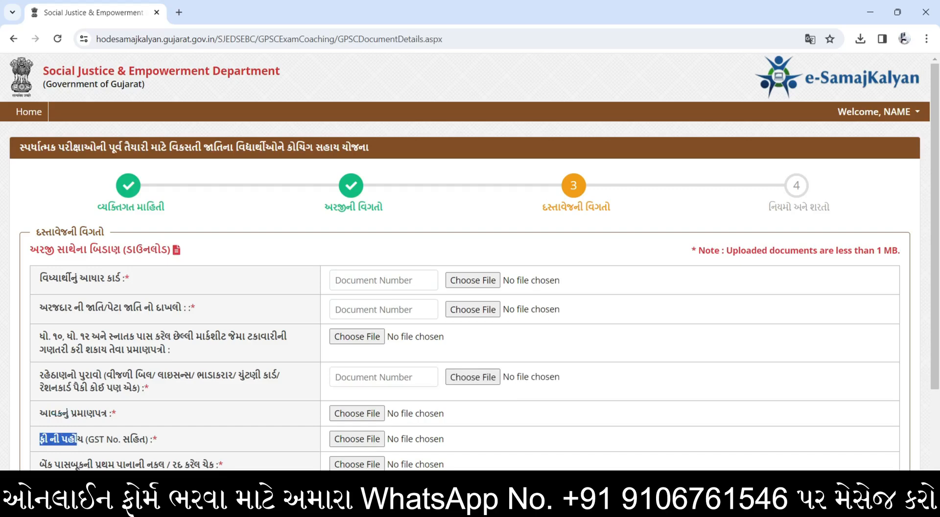
pyautogui.moveTo(86, 440); pyautogui.dragTo(139, 439)
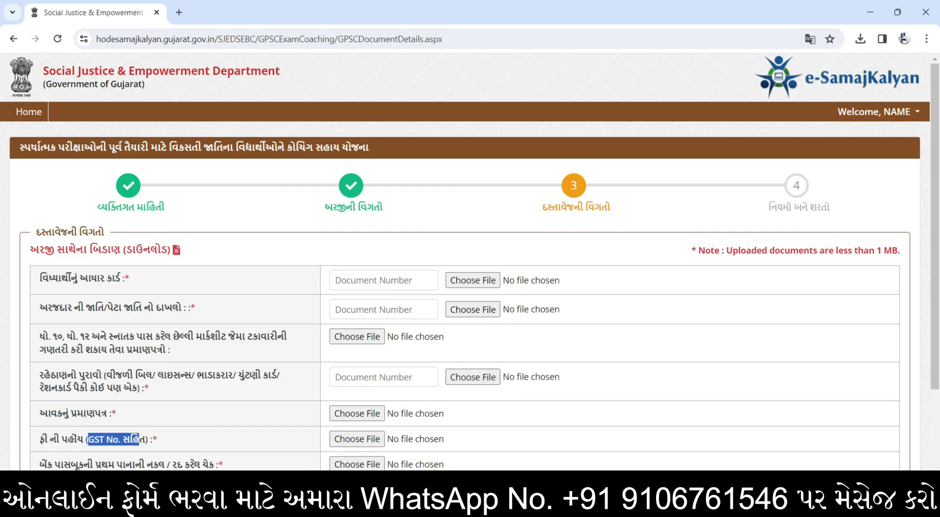
pyautogui.moveTo(47, 464); pyautogui.dragTo(215, 464)
pyautogui.click(154, 464)
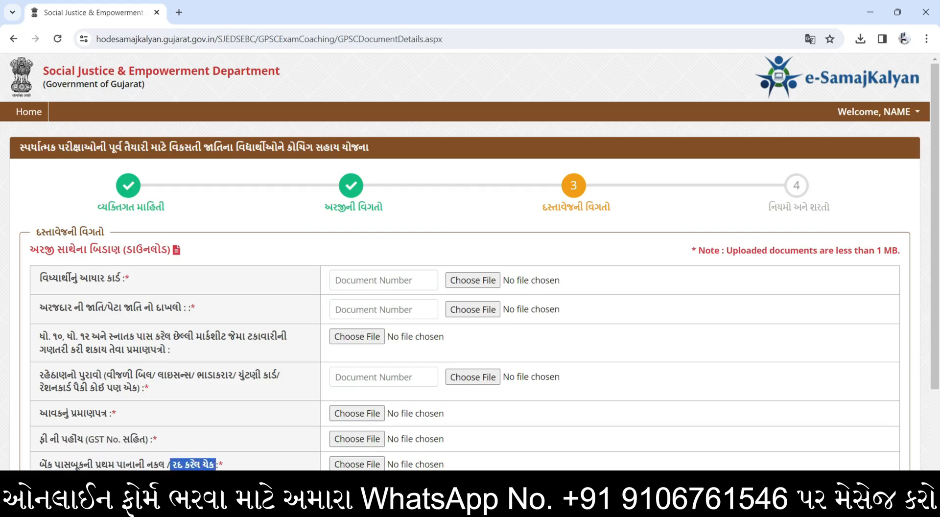
# Check the upload requirement for the prescribed certificate from the institute where the student wants to study.
pyautogui.scroll(-1, 469, 262)
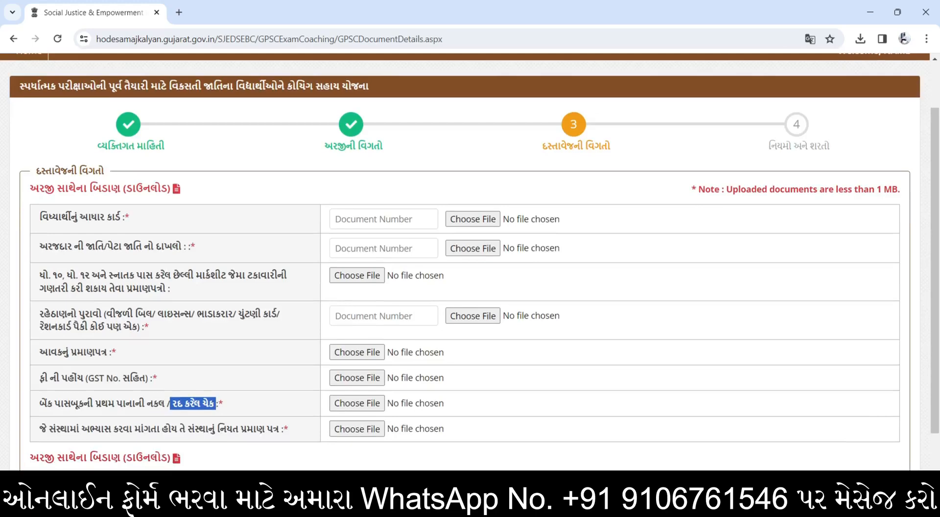
pyautogui.moveTo(39, 428); pyautogui.dragTo(119, 428)
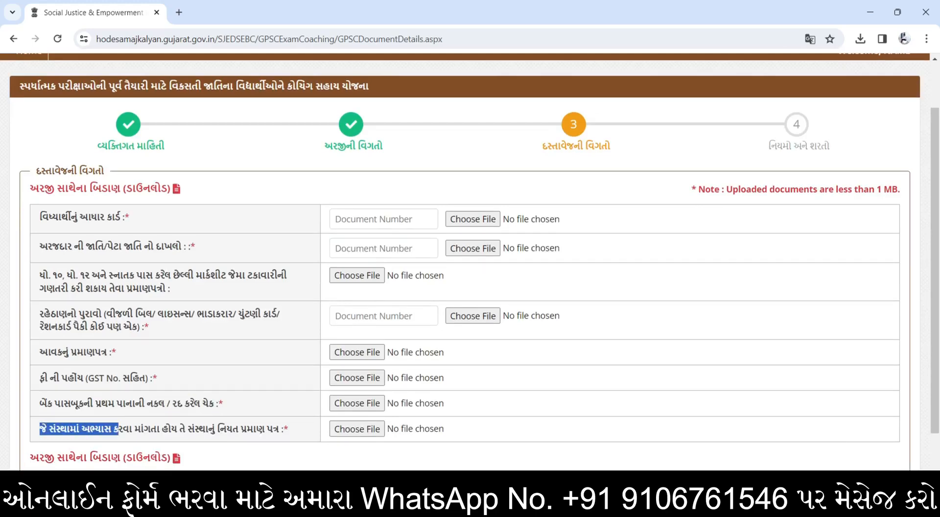
pyautogui.click(119, 429)
pyautogui.moveTo(162, 429); pyautogui.dragTo(279, 428)
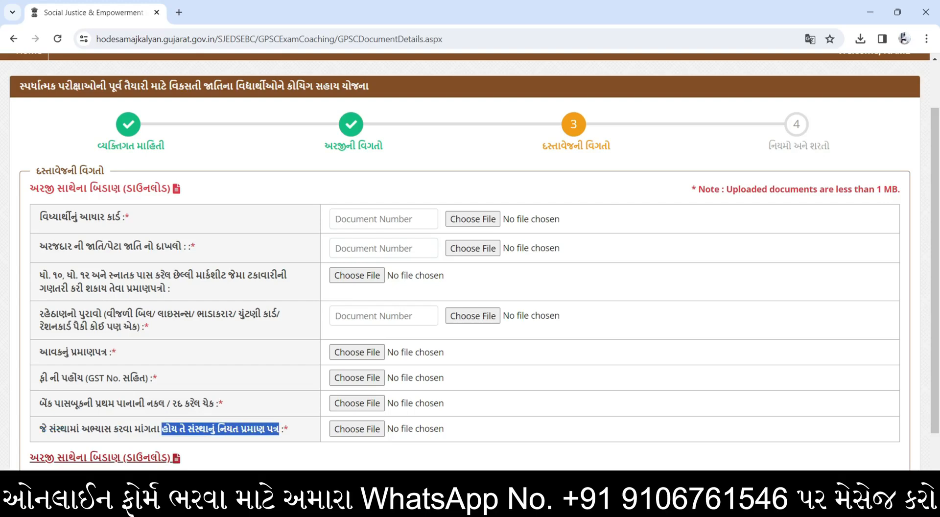
# Open the downloadable institute certificate form, examine its contents down to the signature and stamp line, and return to the application.
pyautogui.click(100, 457)
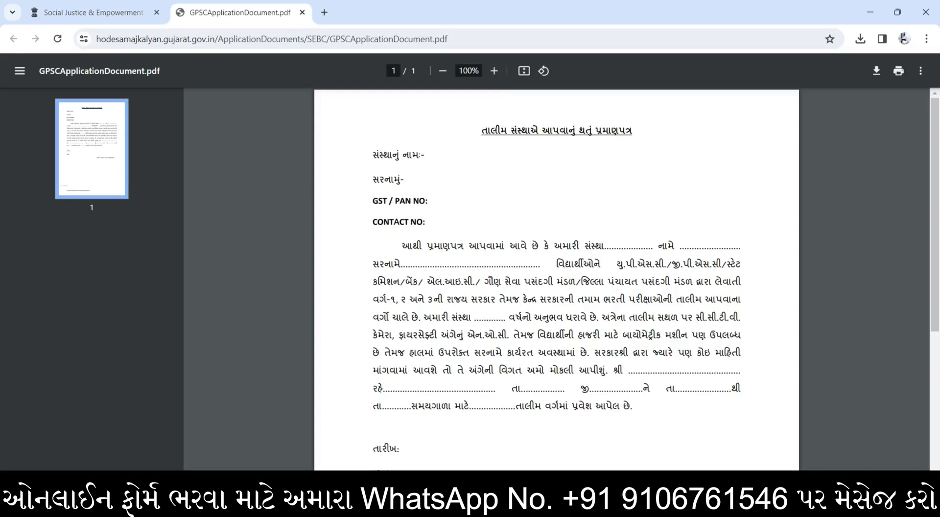
pyautogui.scroll(-1, 557, 279)
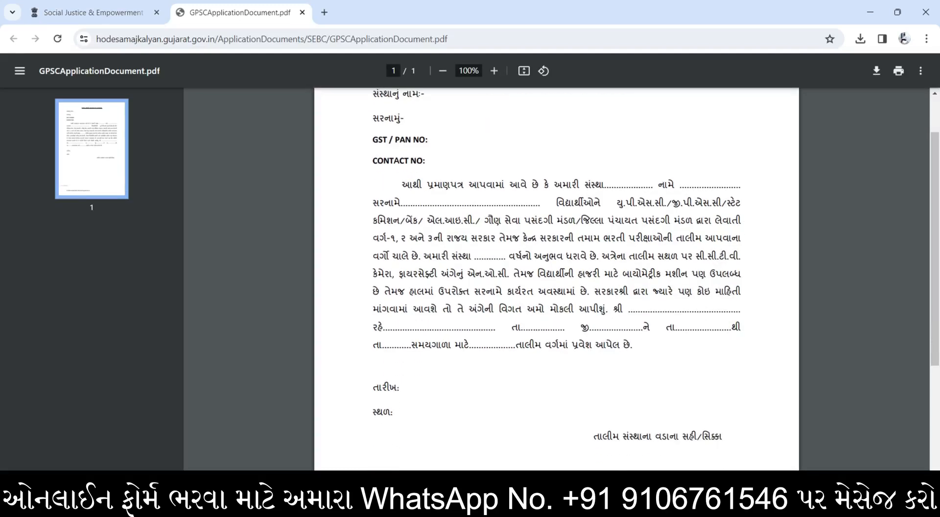
pyautogui.scroll(-1, 556, 279)
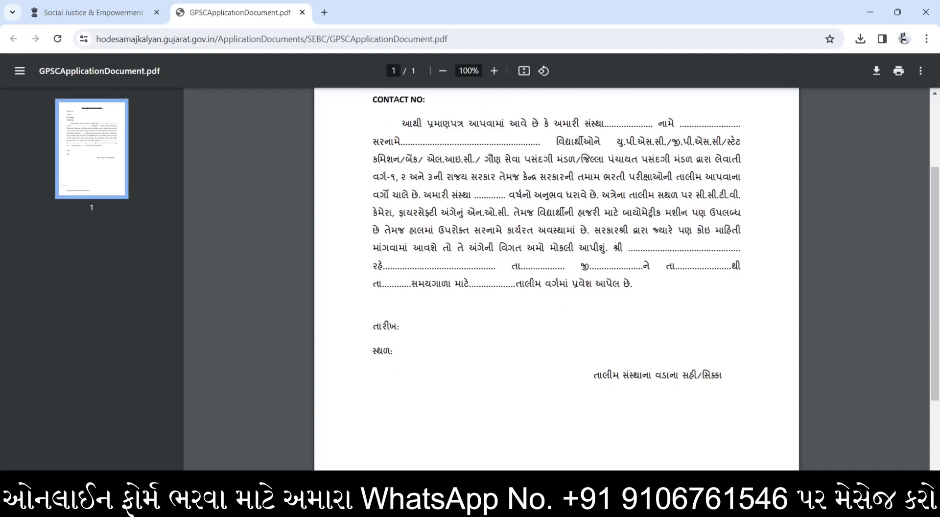
pyautogui.moveTo(593, 374); pyautogui.dragTo(721, 375)
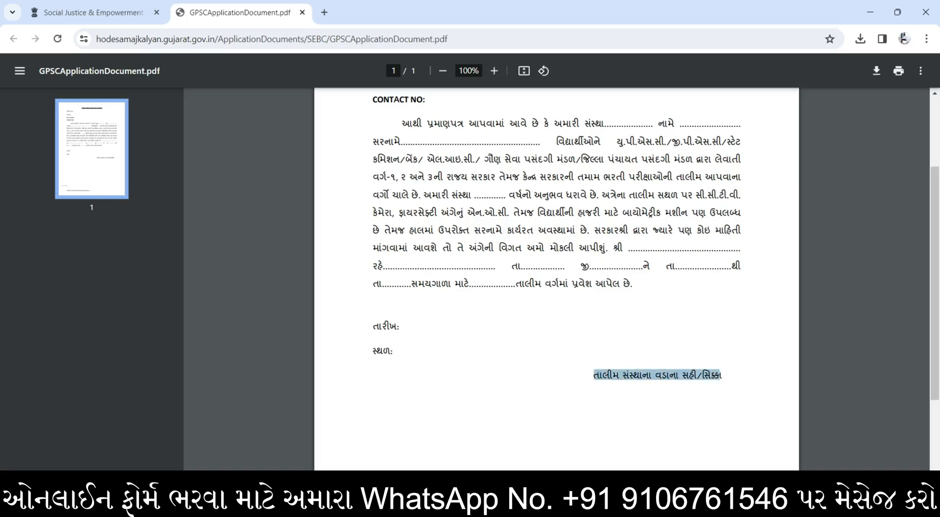
pyautogui.scroll(1, 557, 280)
pyautogui.click(93, 12)
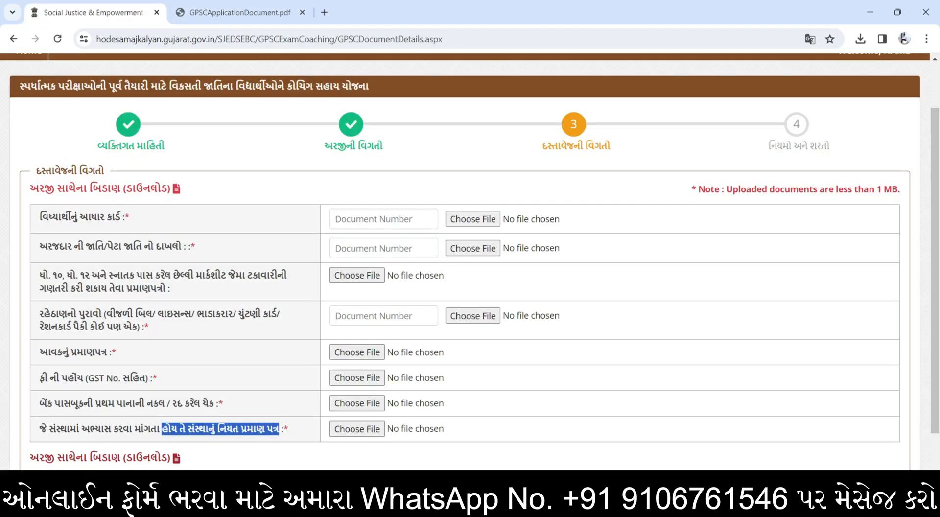
# Proceed to the terms and conditions, review the applicant's declaration and accept it.
pyautogui.scroll(-2, 470, 259)
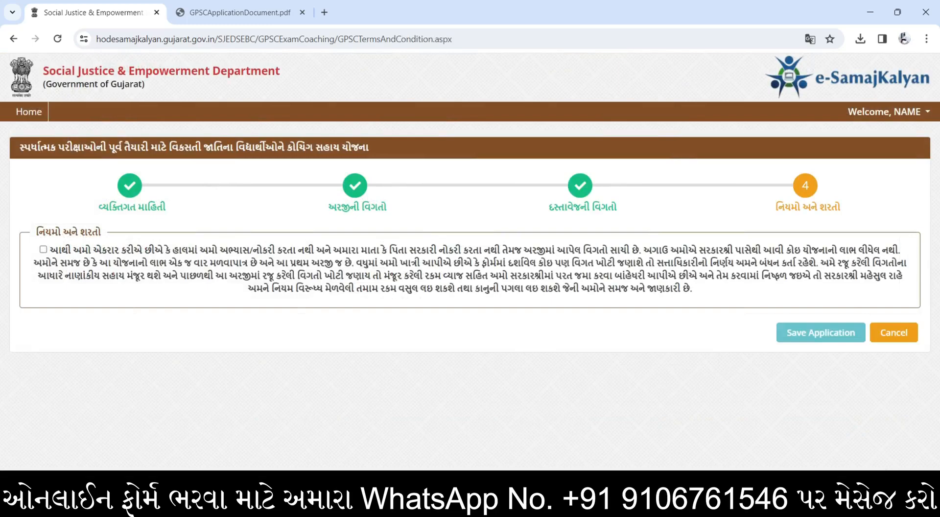
pyautogui.moveTo(92, 249); pyautogui.dragTo(692, 289)
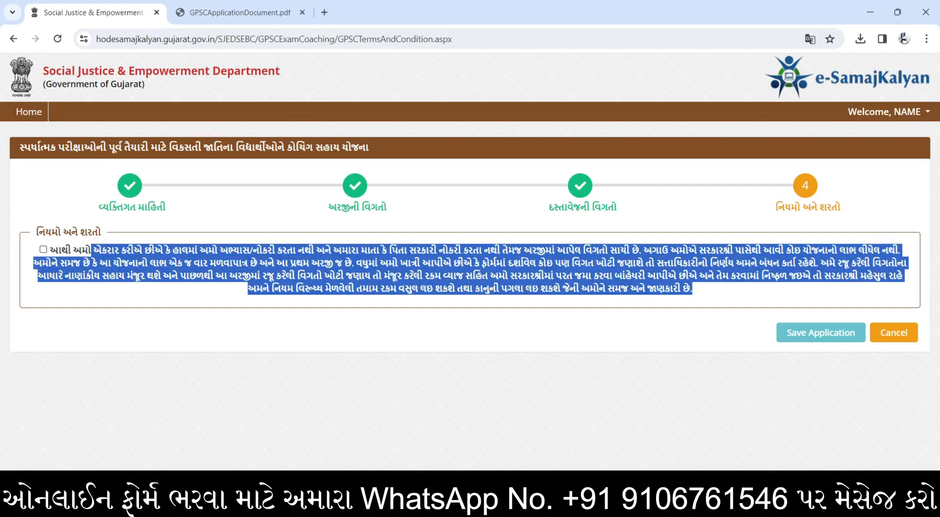
pyautogui.click(43, 249)
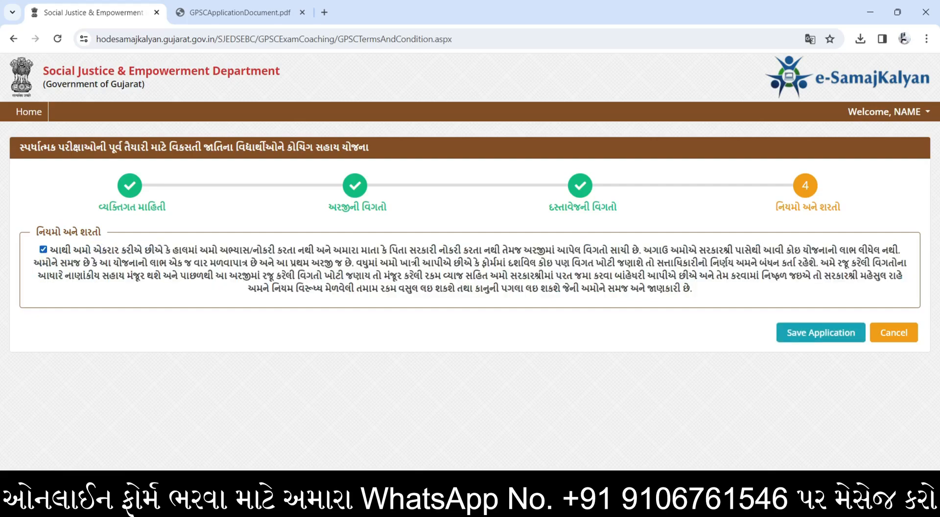